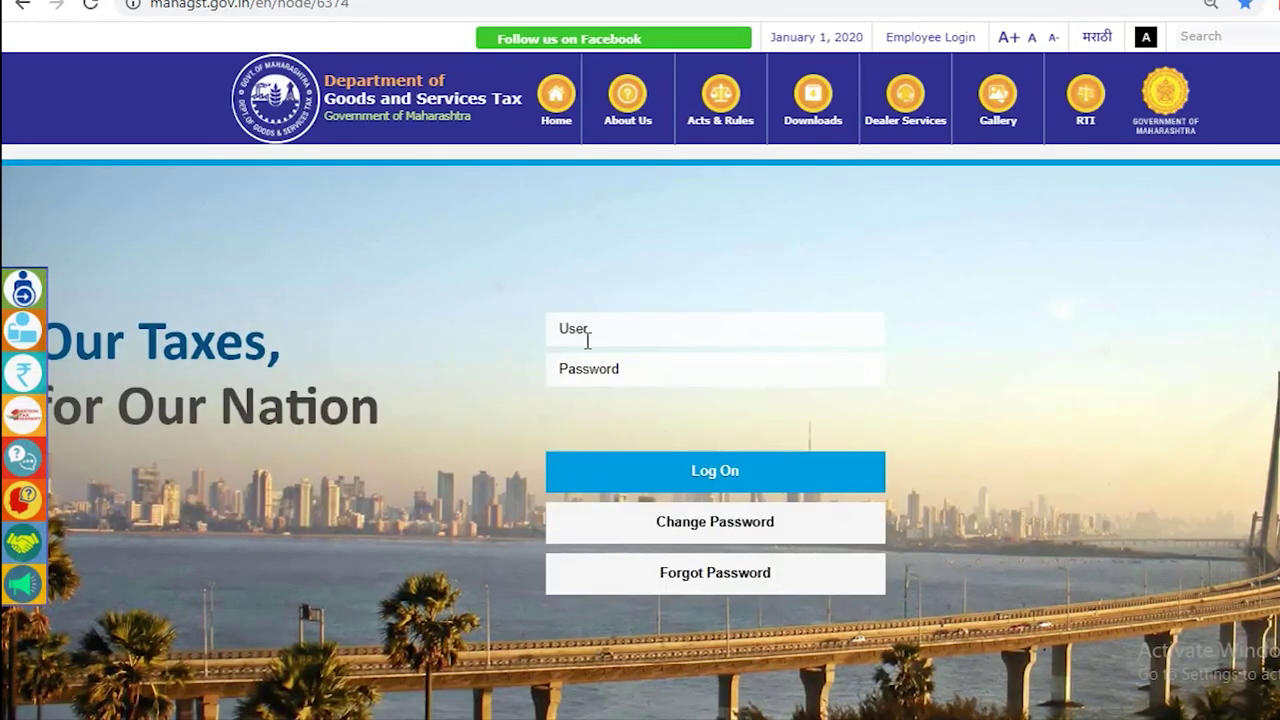
# Step: Open the 'Log in for VAT & Allied Acts' page from the sidebar and go to the Password field
pyautogui.moveTo(30, 330)
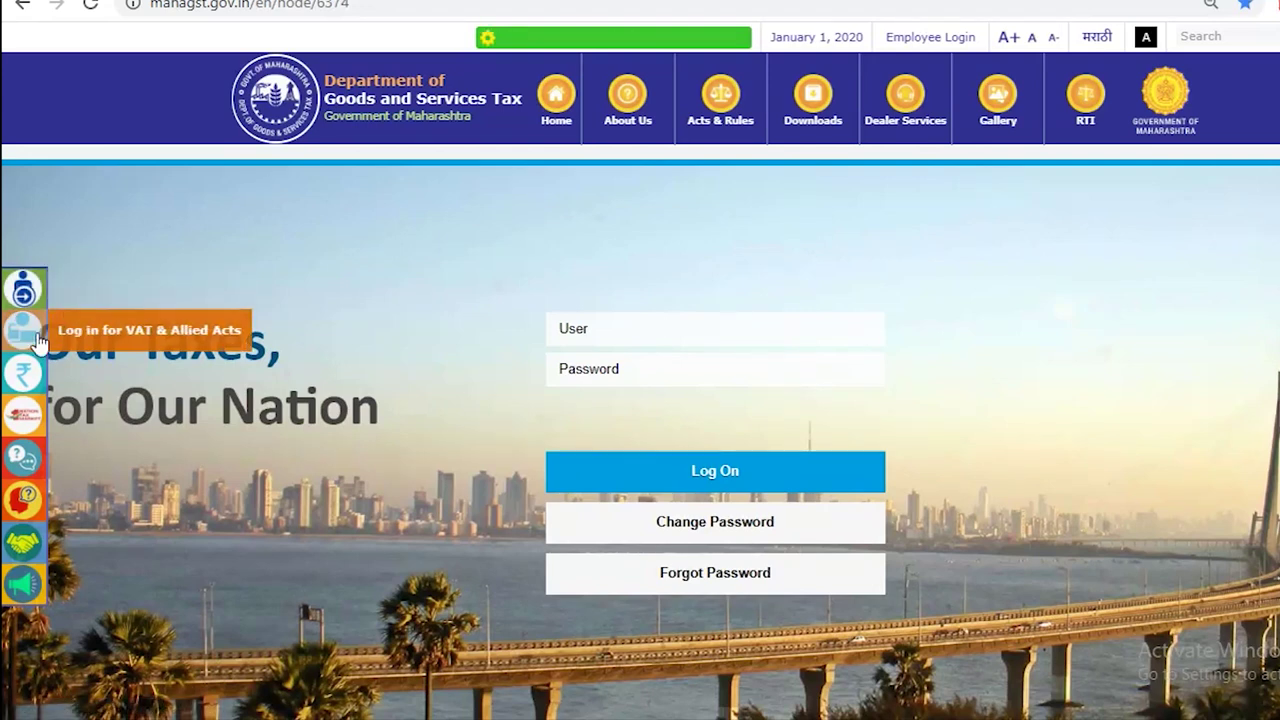
pyautogui.click(140, 338)
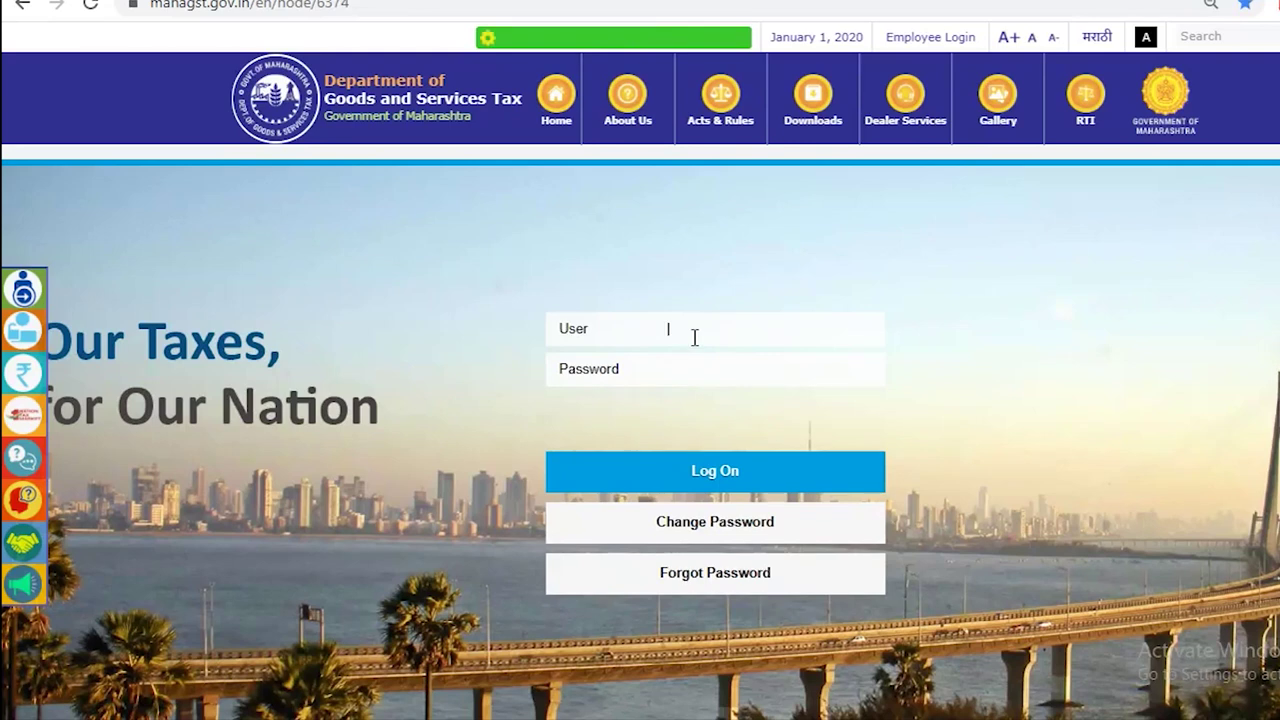
pyautogui.click(703, 364)
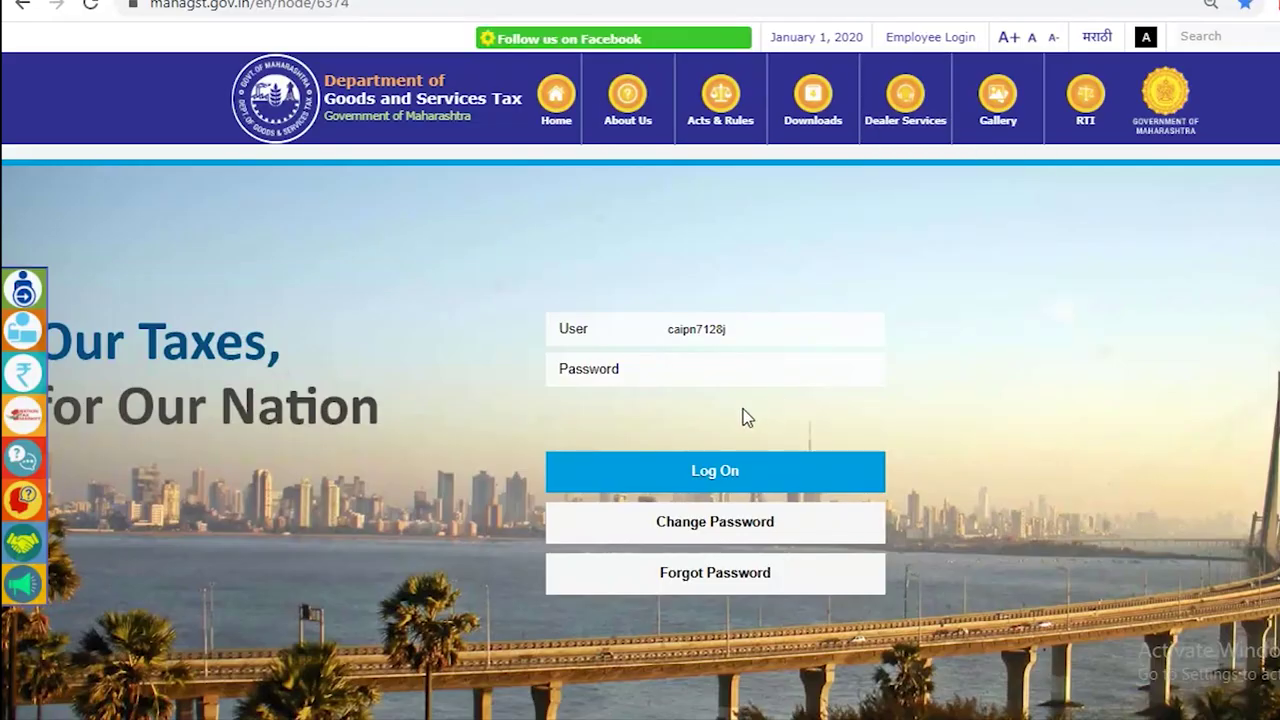
# Step: Enter the account password and log on to the MahaGST dealer dashboard
pyautogui.click(728, 362)
pyautogui.write('••••••••')
pyautogui.click(711, 484)
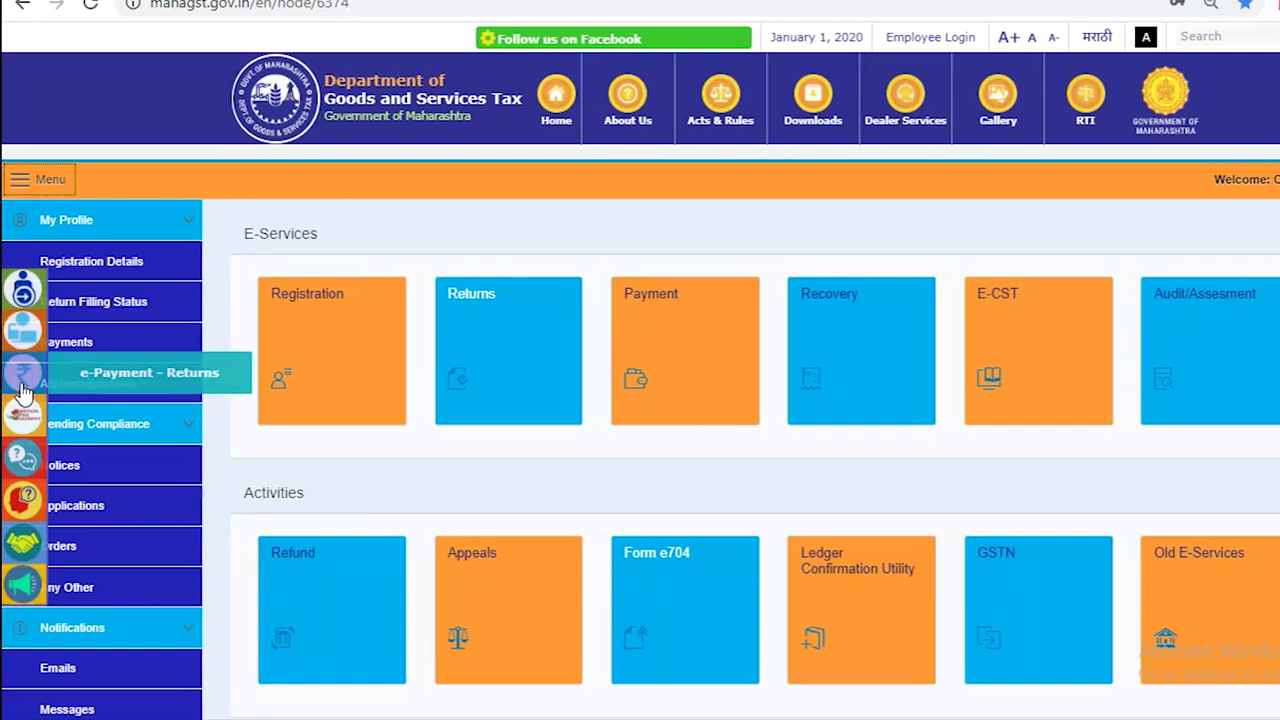
# Step: Open Advance Payment against Return, choose PAN/URD Payment and paste a value into the PAN field
pyautogui.click(115, 380)
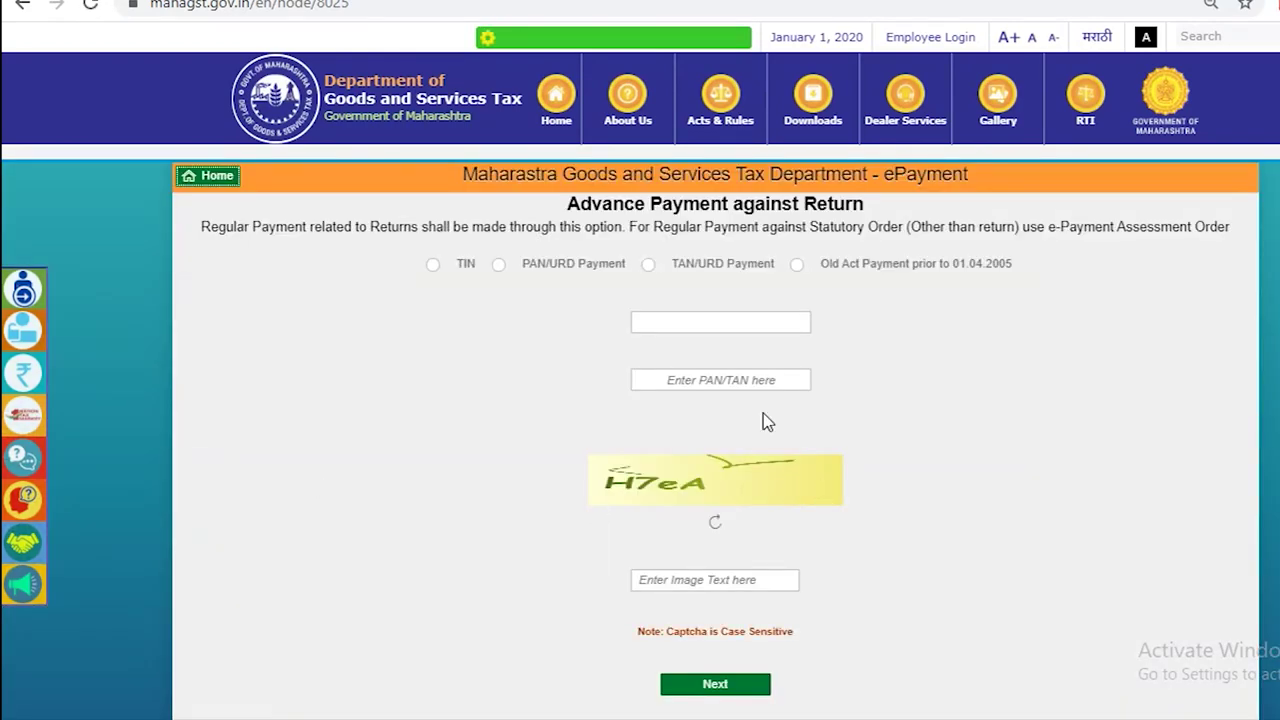
pyautogui.click(498, 264)
pyautogui.click(699, 321)
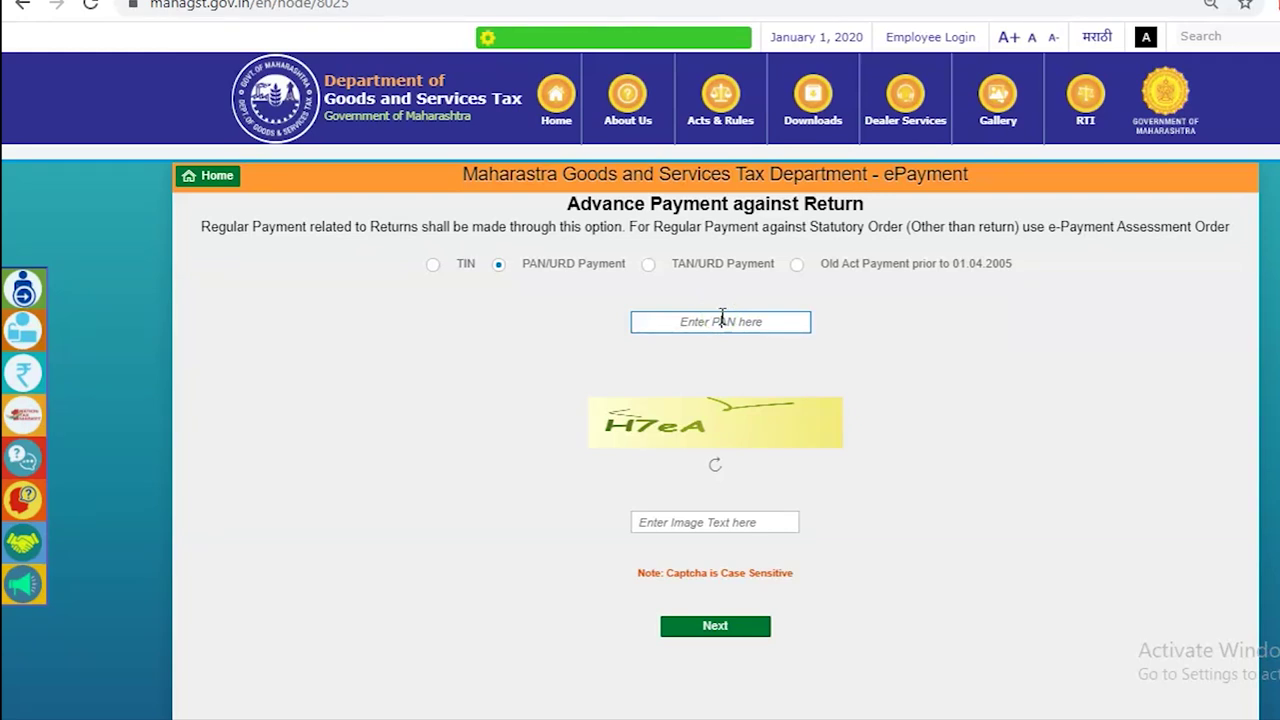
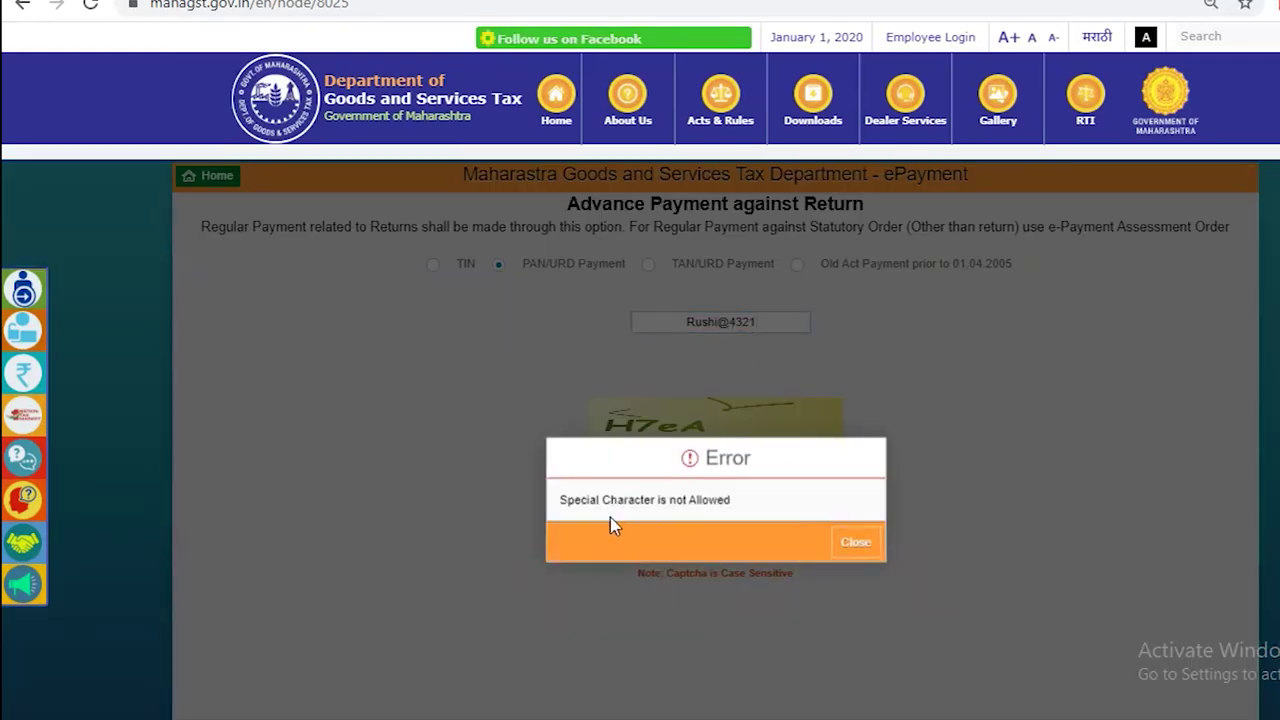
# Step: Dismiss the special-character error, clear the invalid PAN entry and paste the dealer's PAN
pyautogui.click(856, 543)
pyautogui.moveTo(775, 325); pyautogui.dragTo(603, 357)
pyautogui.press('BackSpace')
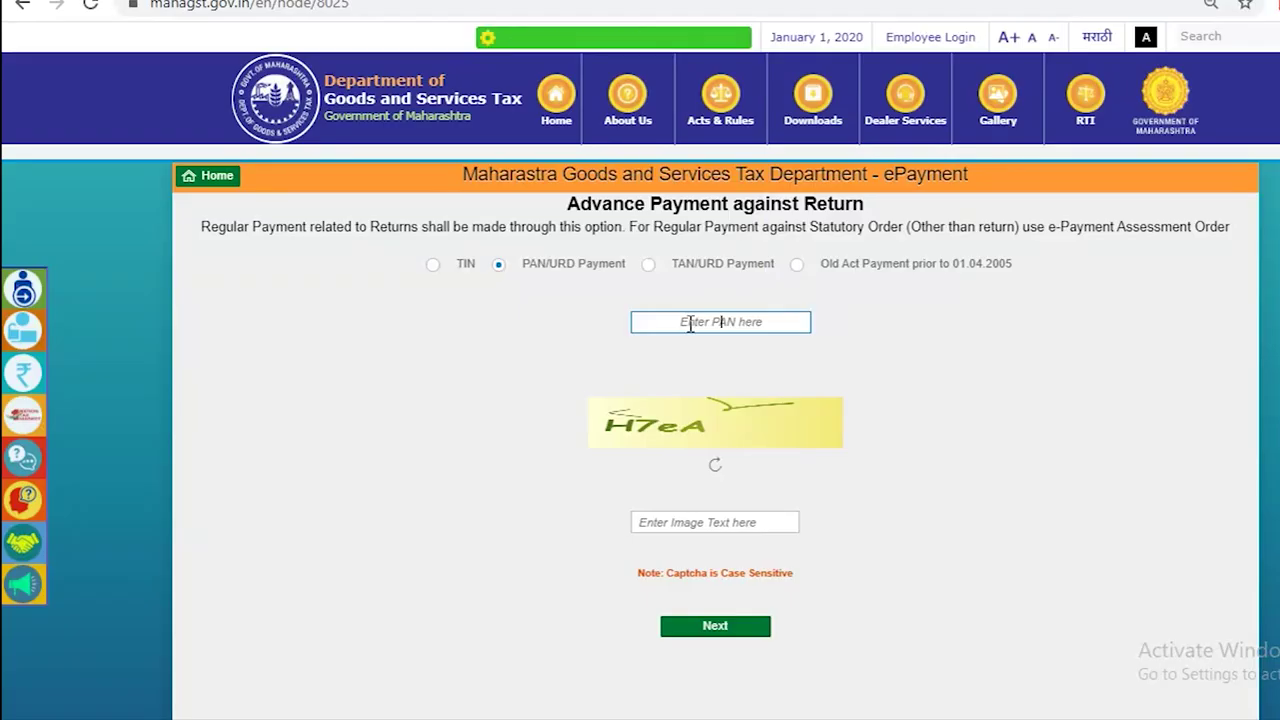
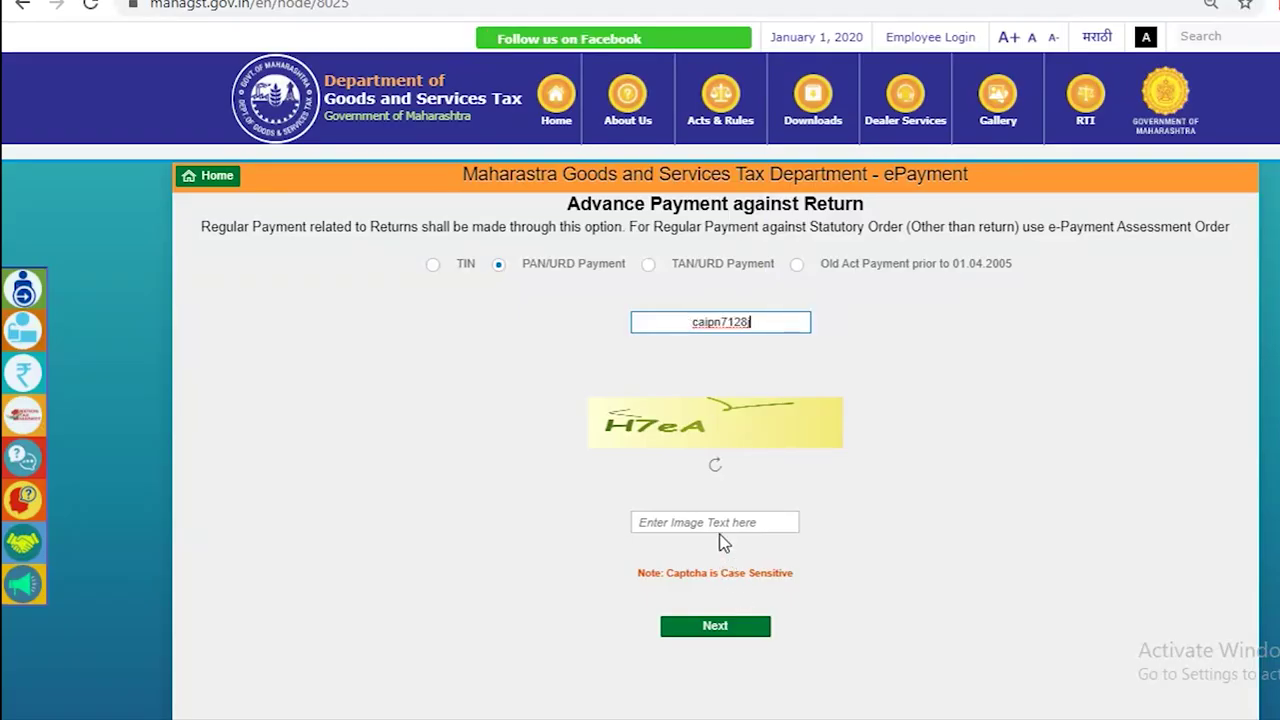
# Step: Submit the PAN with the captcha answer, dismiss the 'Multiple TIN identified' message and return Home
pyautogui.click(714, 513)
pyautogui.write('H7')
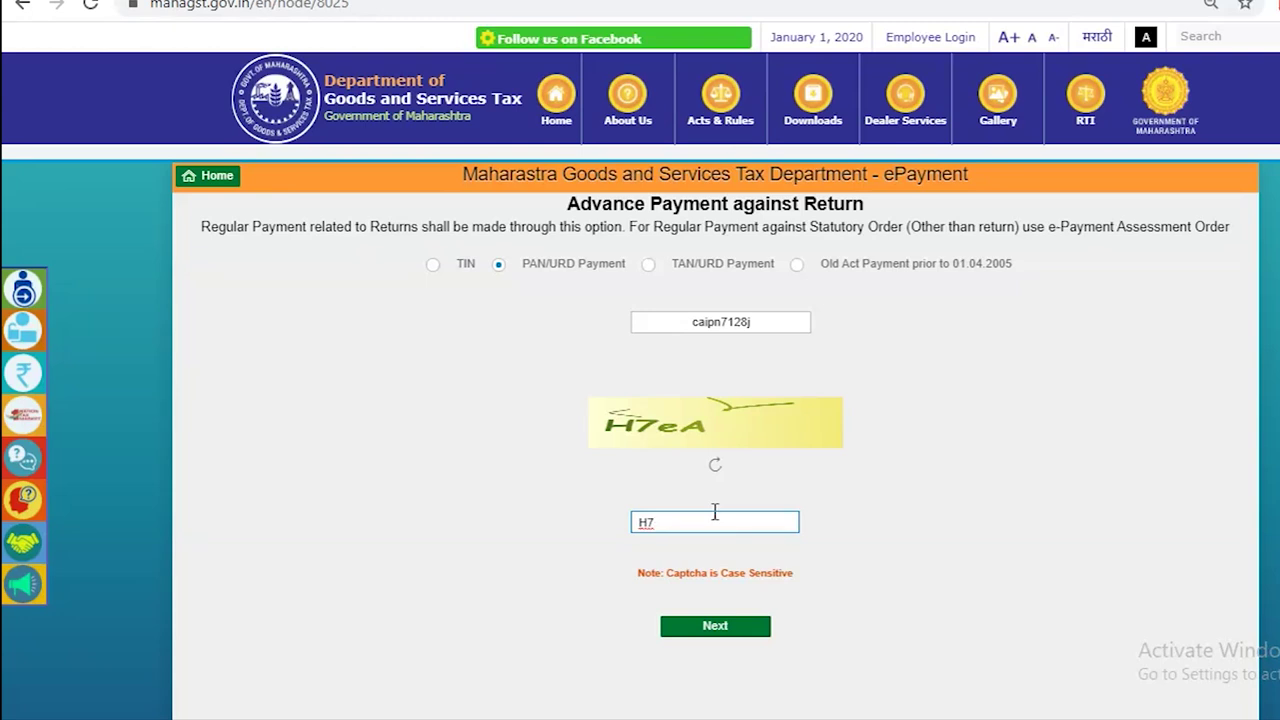
pyautogui.write('A')
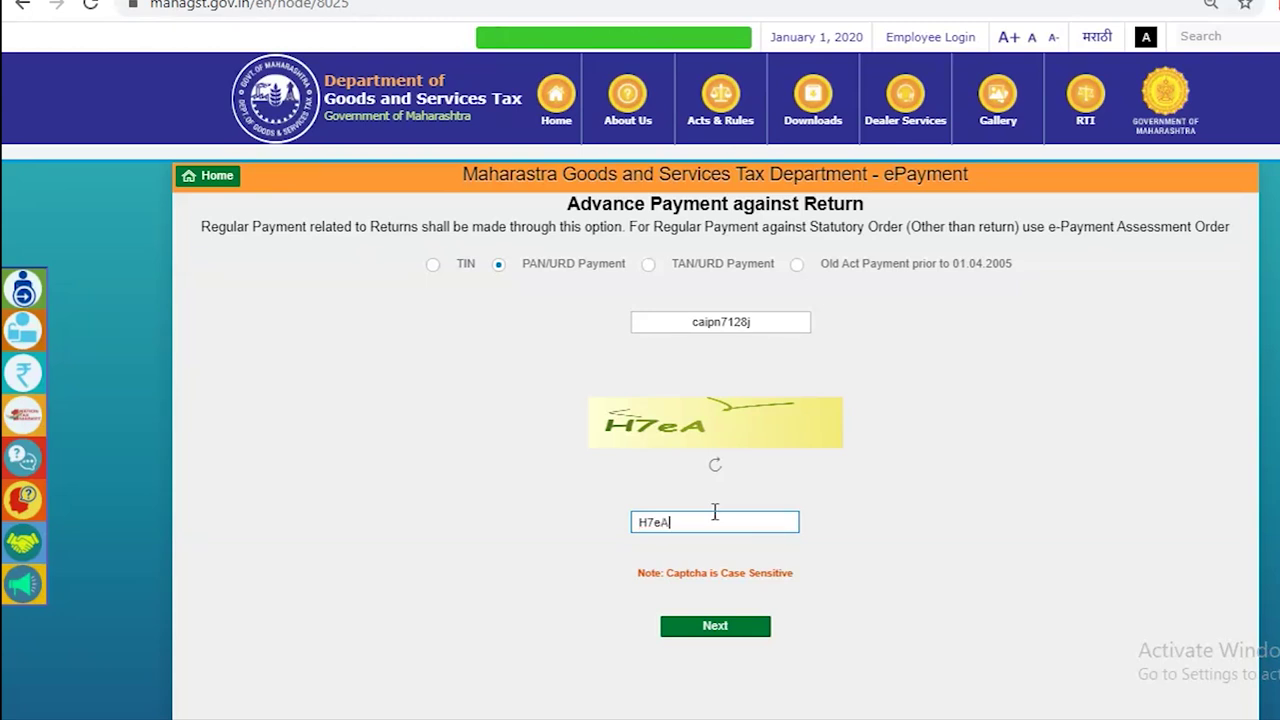
pyautogui.click(719, 626)
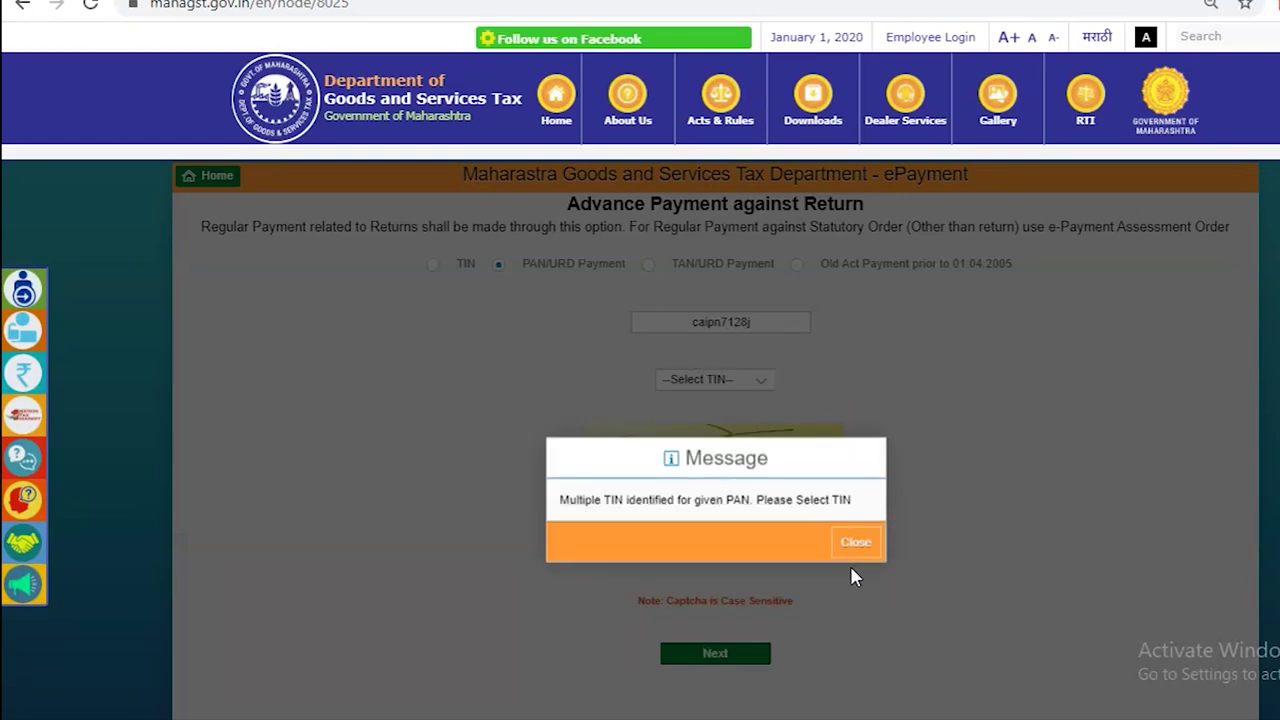
pyautogui.click(855, 542)
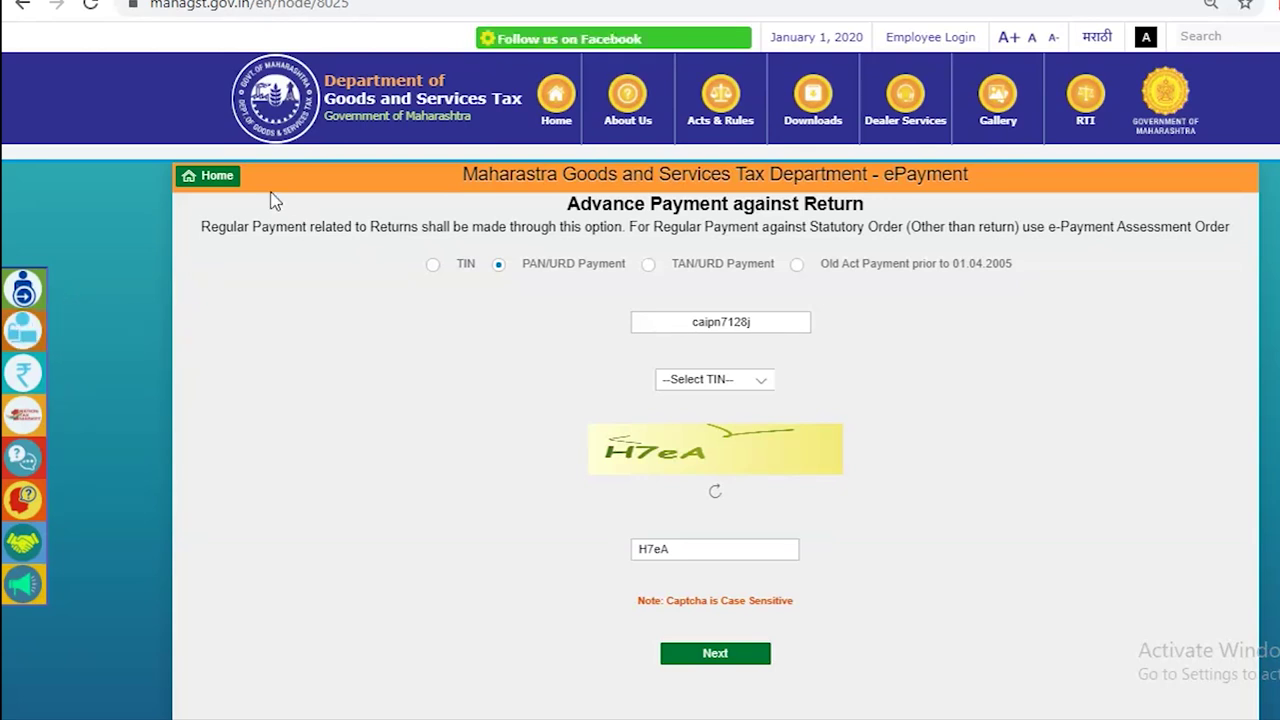
pyautogui.click(228, 182)
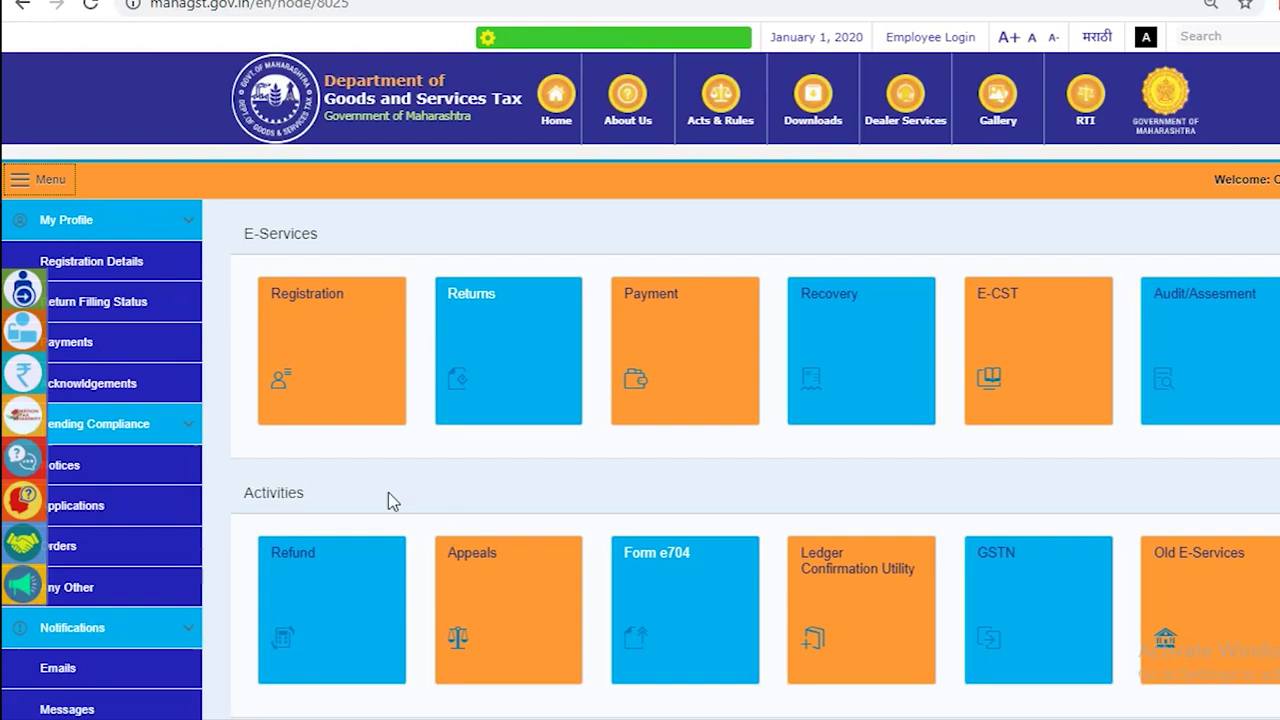
# Step: Open Registration > Application Status and select the TIN shown for the PTRC act
pyautogui.click(318, 405)
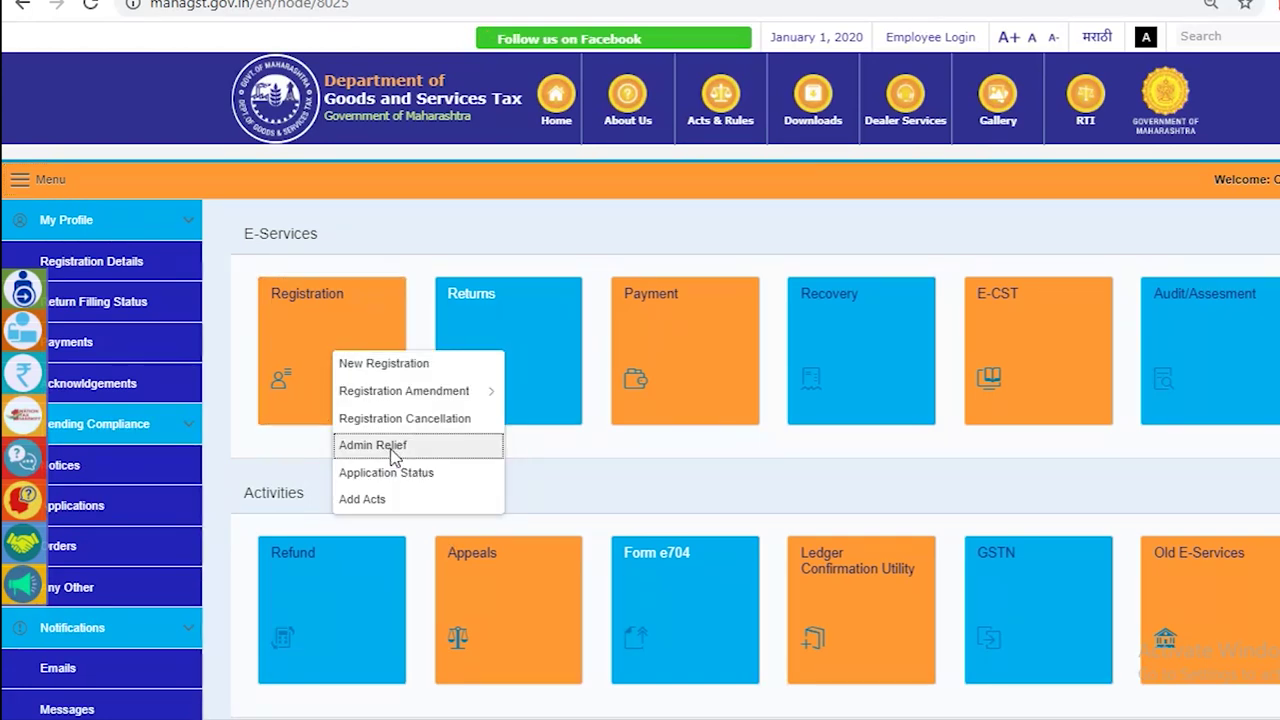
pyautogui.click(395, 480)
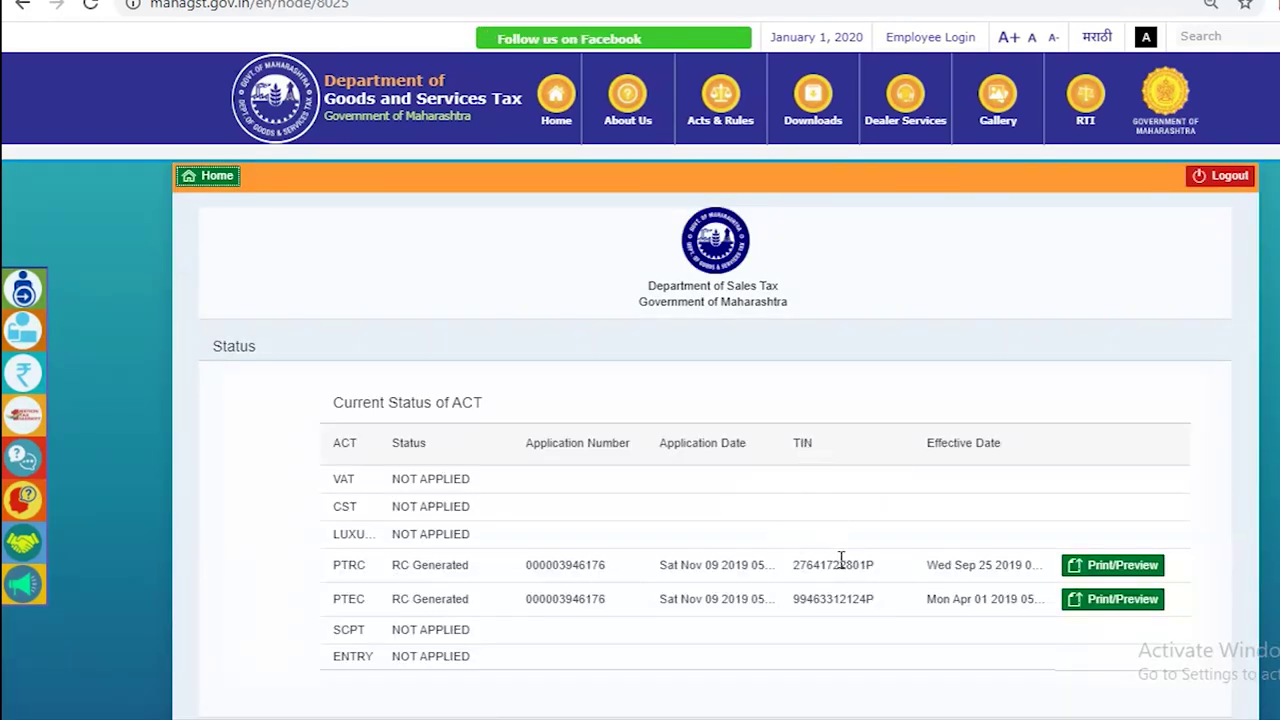
pyautogui.moveTo(874, 566); pyautogui.dragTo(795, 570)
pyautogui.hotkey('ctrl', 'c')
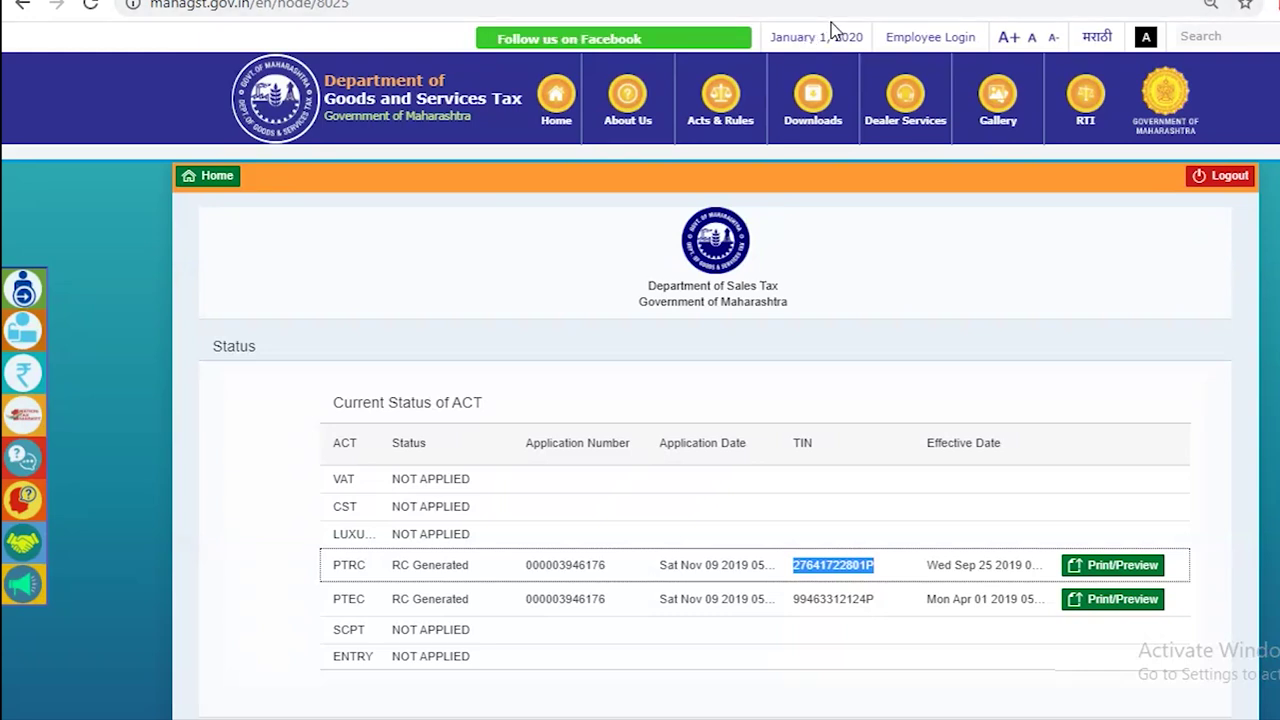
# Step: Reopen e-Payment - Returns, pay by TIN with the pasted PTRC TIN and captcha answer
pyautogui.moveTo(30, 375)
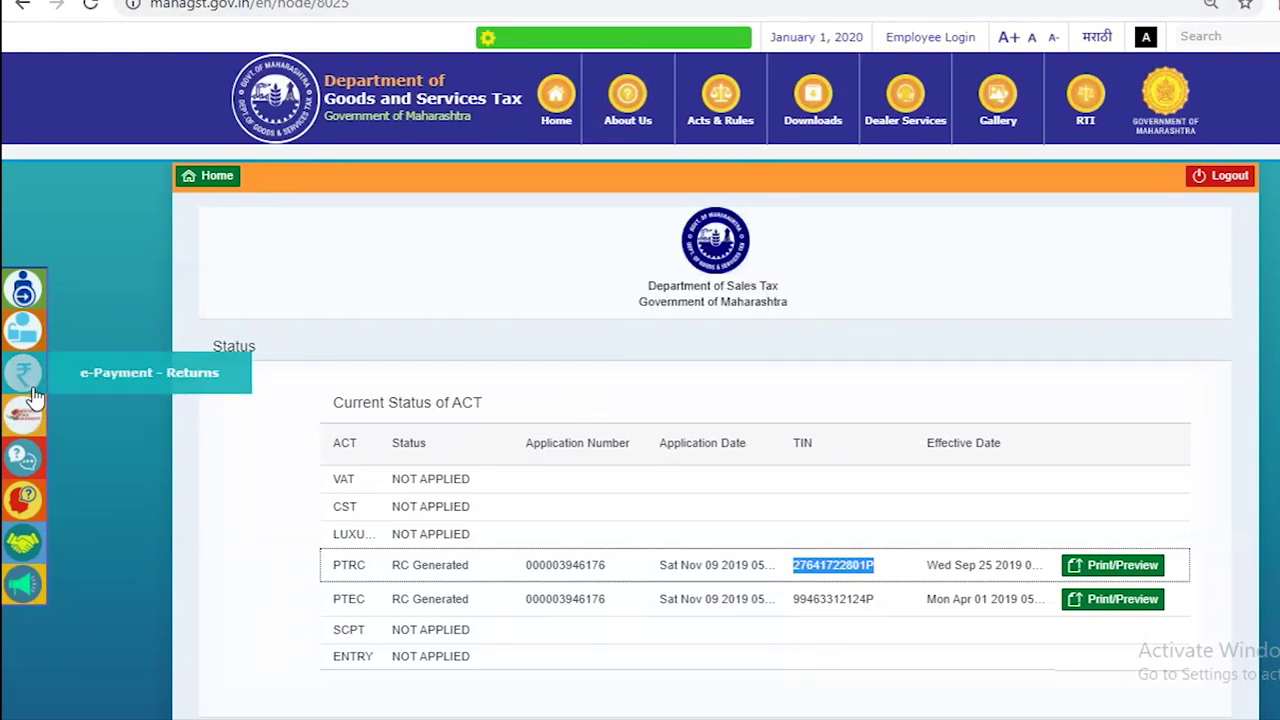
pyautogui.click(95, 388)
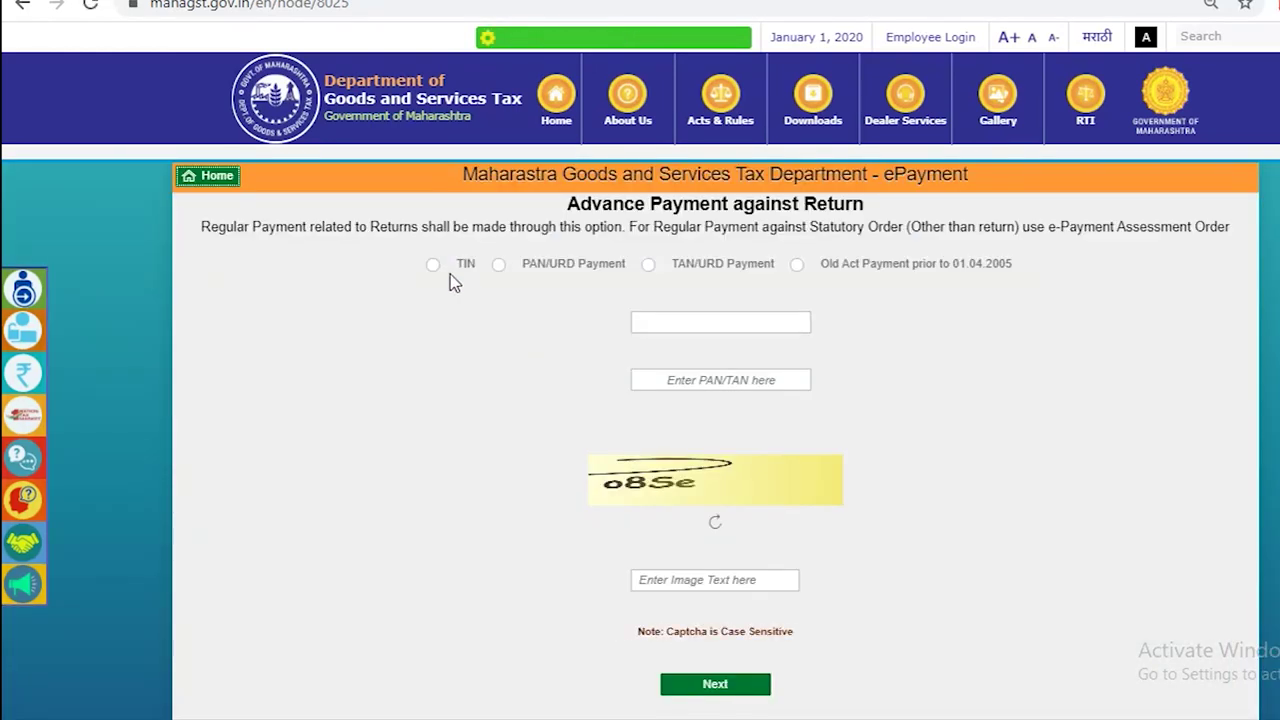
pyautogui.click(745, 330)
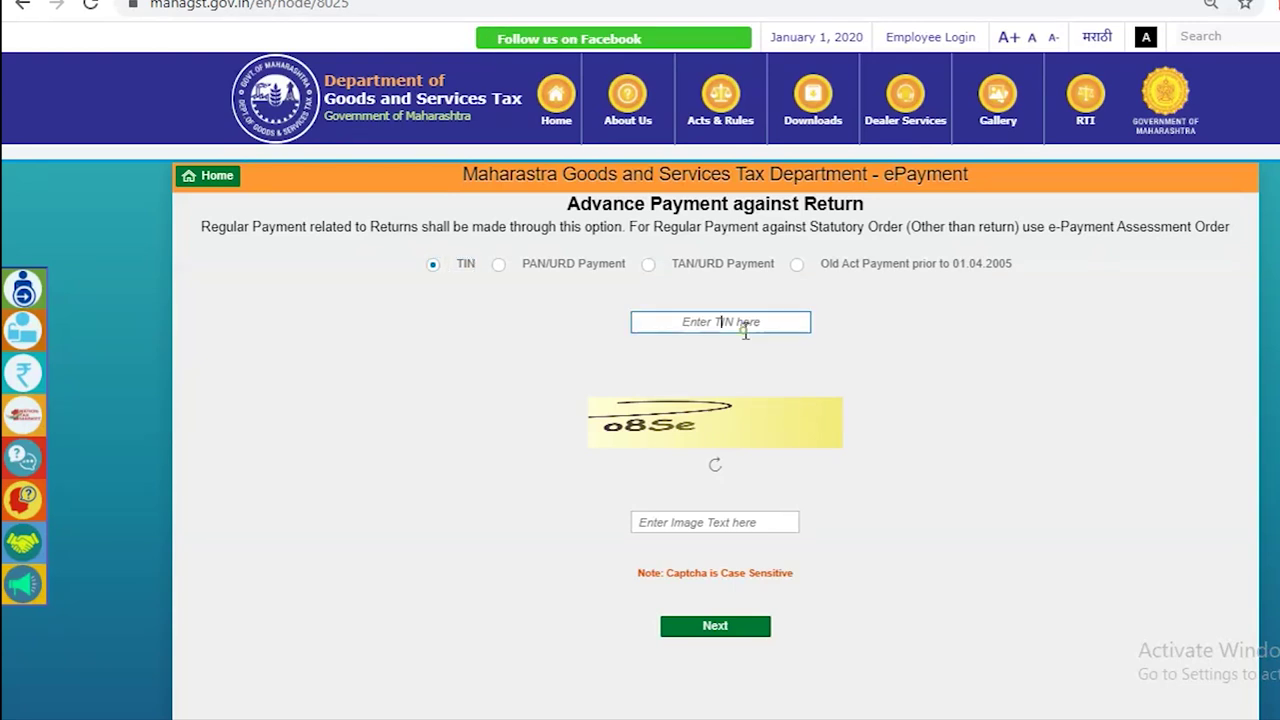
pyautogui.hotkey('ctrl', 'v')
pyautogui.click(735, 530)
pyautogui.write('o8S')
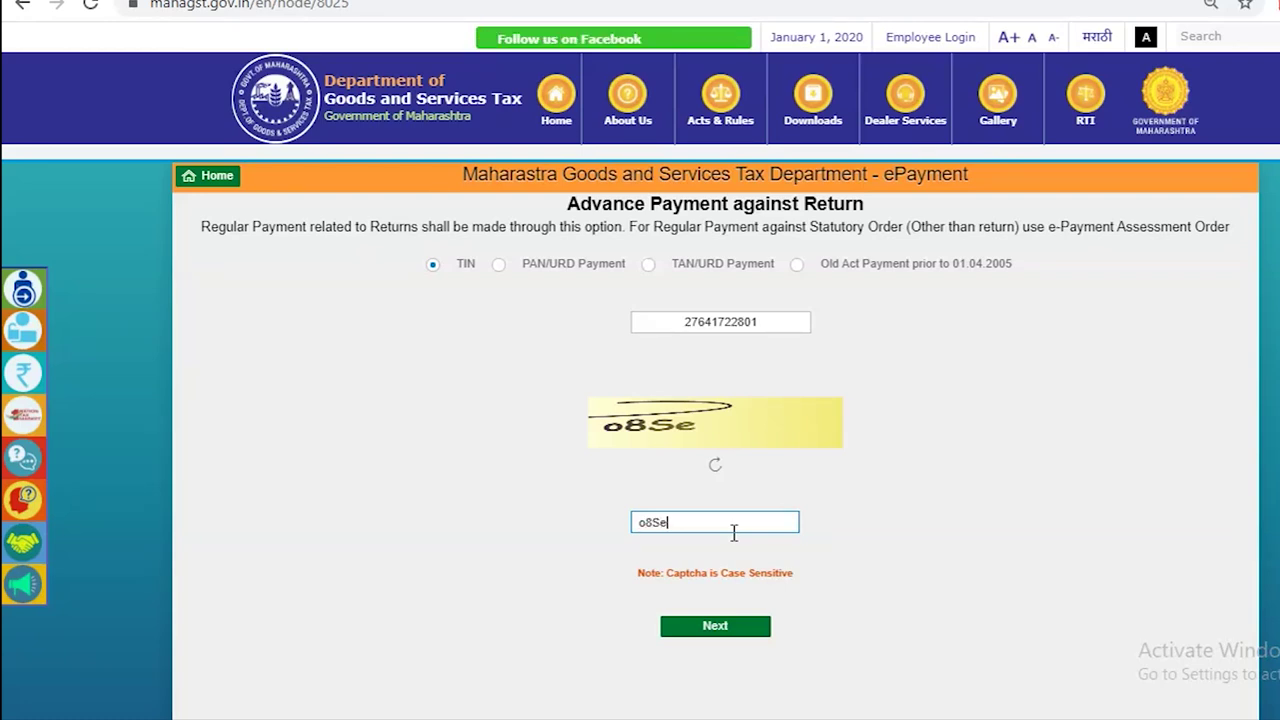
pyautogui.click(726, 628)
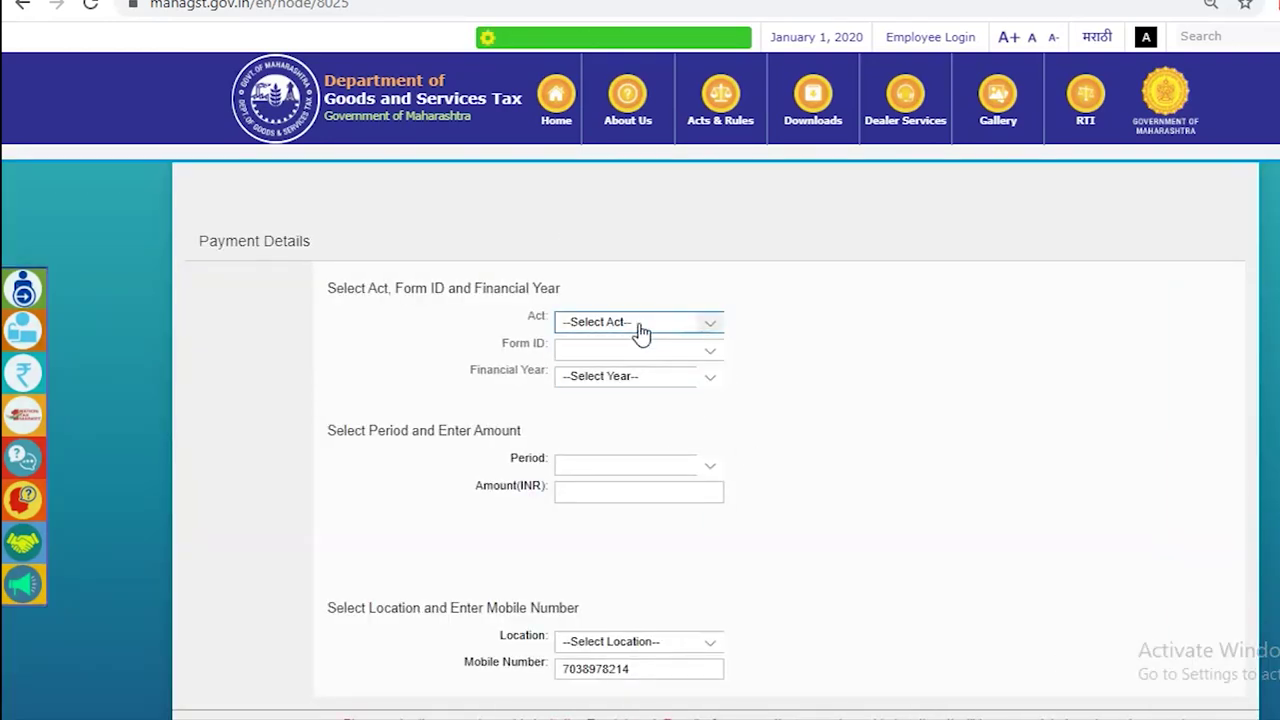
# Step: Choose PTEC-PTRC Combined Payment as the Act and set Financial Year to 2020-2021
pyautogui.click(640, 333)
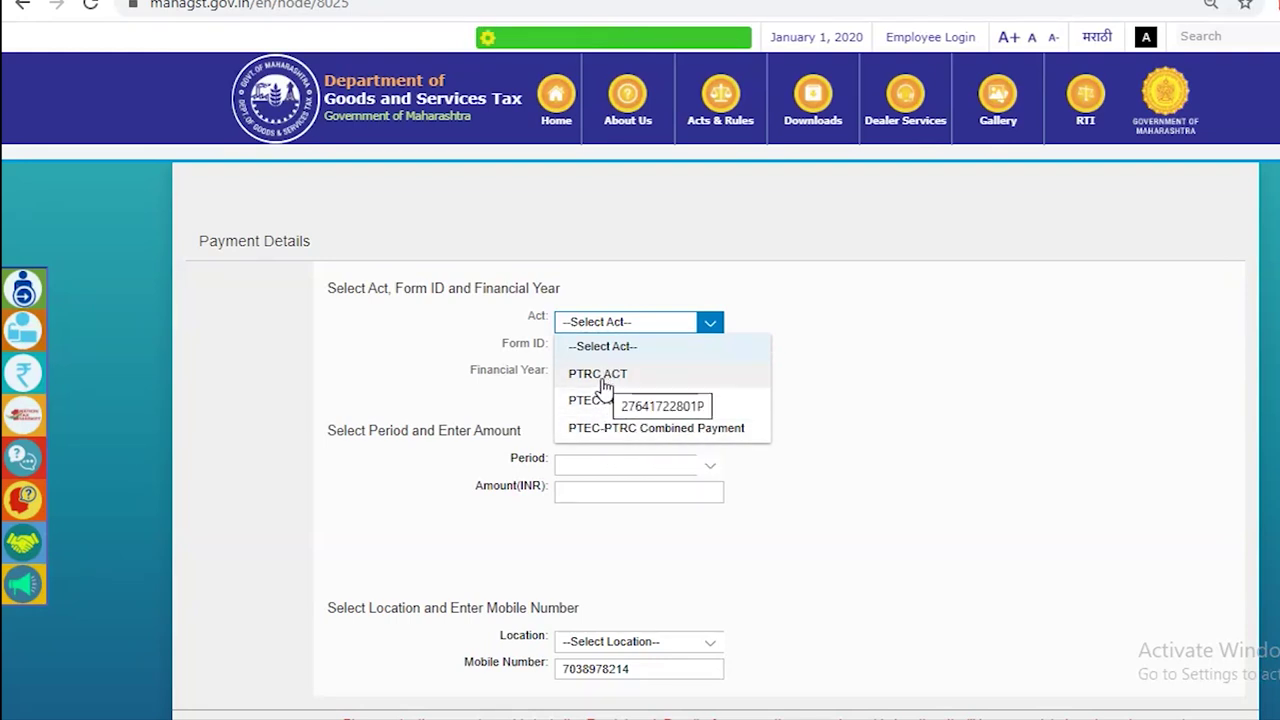
pyautogui.click(606, 430)
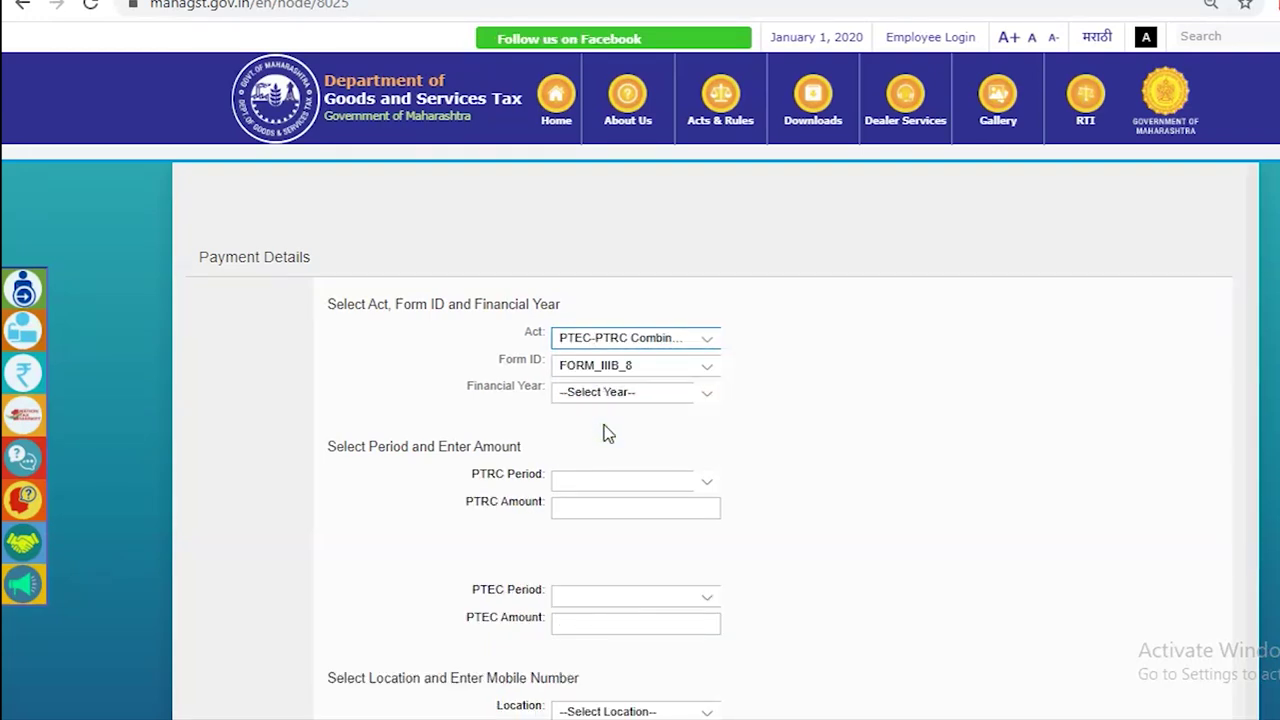
pyautogui.click(628, 393)
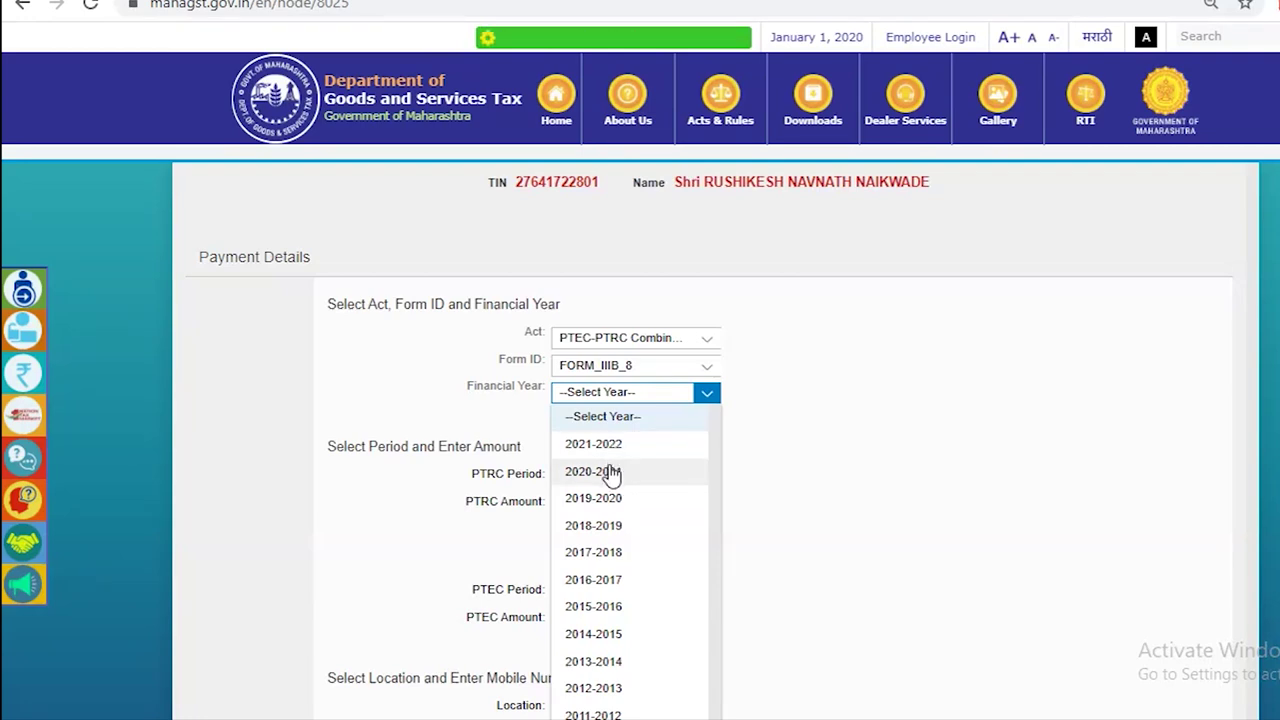
pyautogui.click(609, 446)
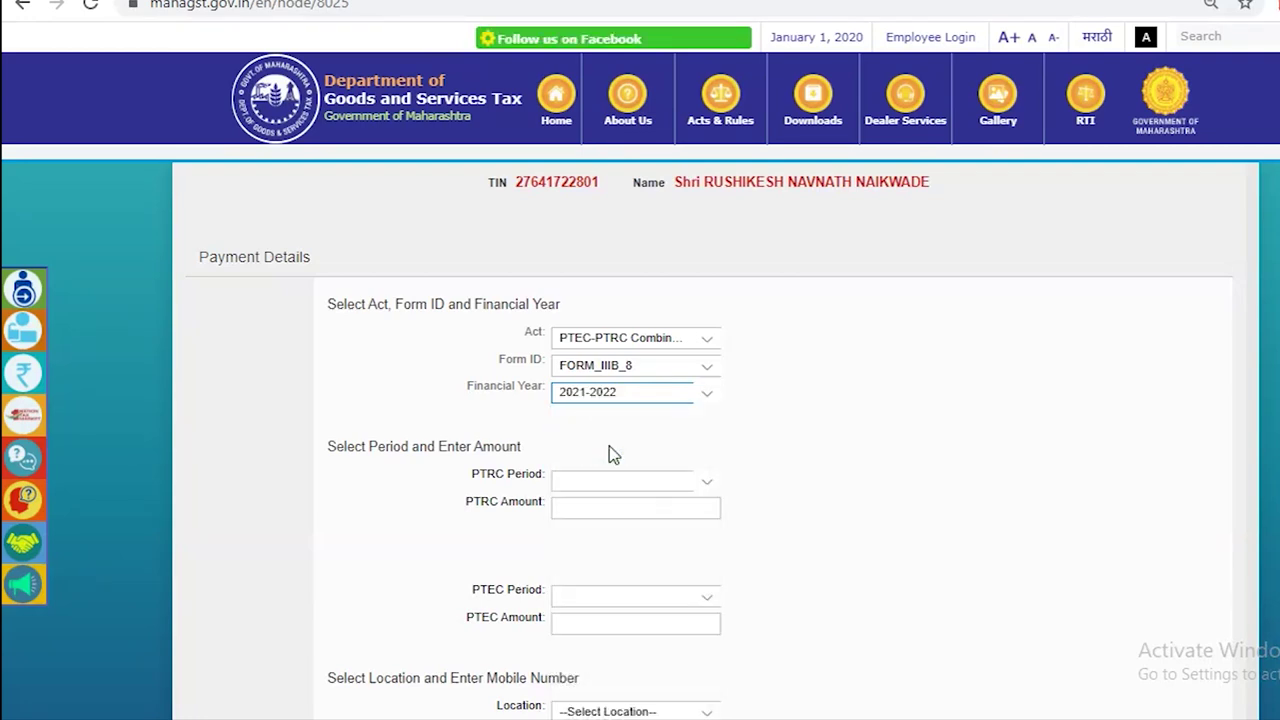
pyautogui.click(634, 484)
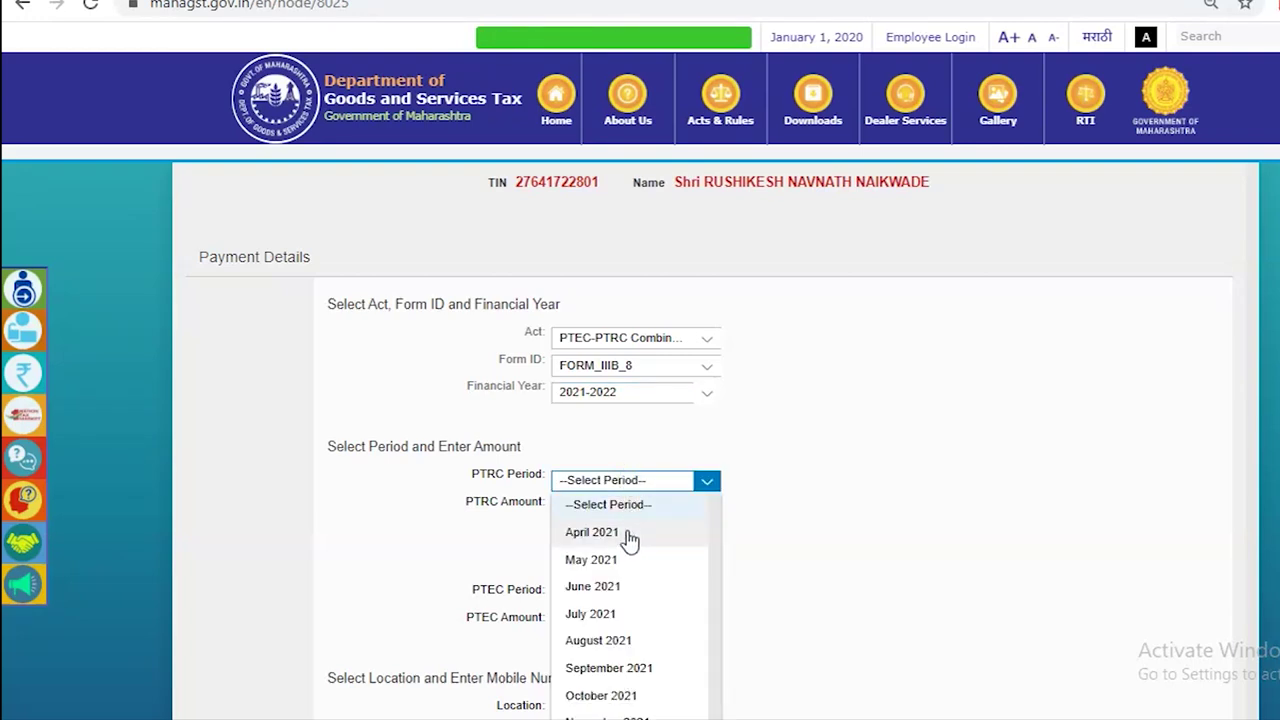
pyautogui.click(640, 398)
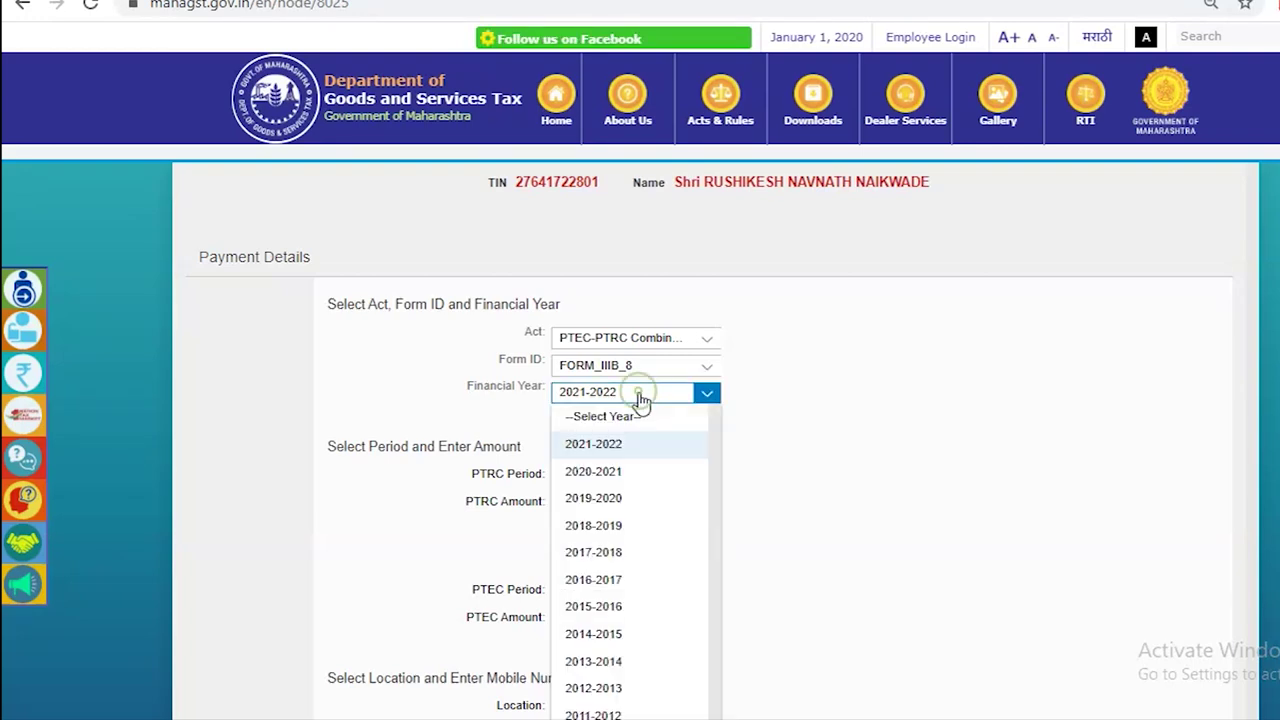
pyautogui.click(625, 472)
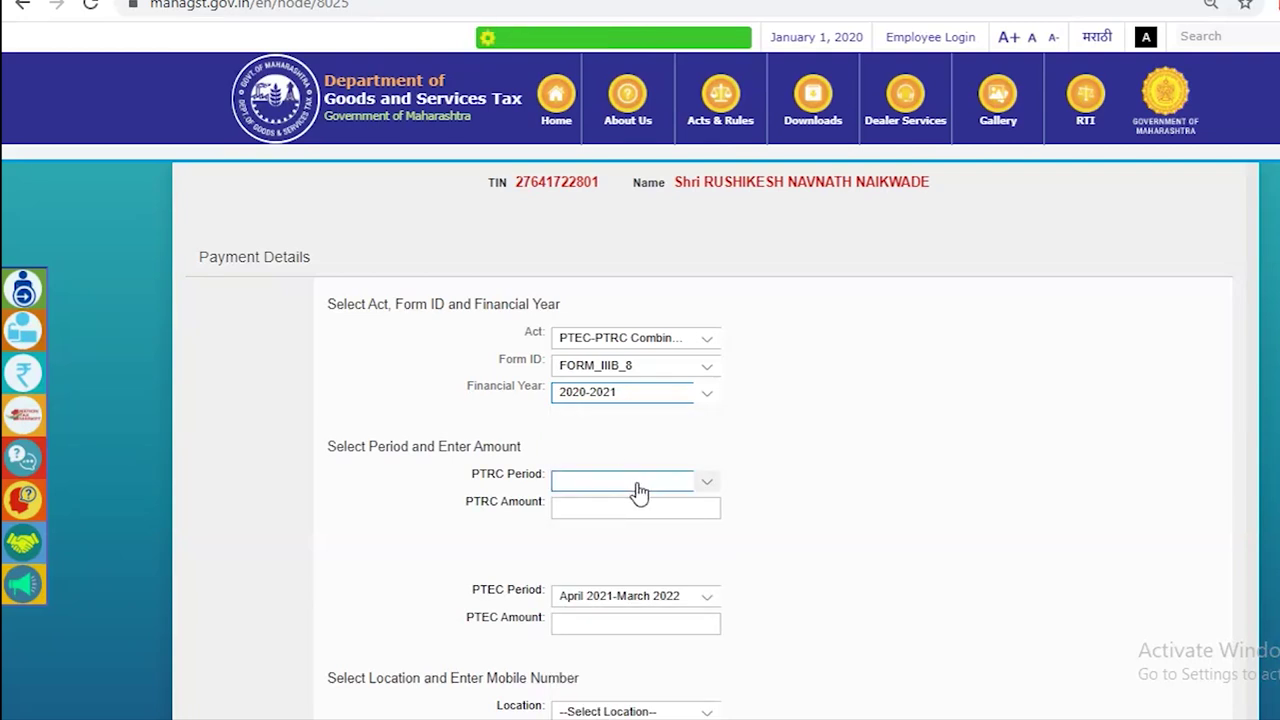
# Step: Set PTRC Period to December 2020 and PTEC Period to April 2020-March 2021
pyautogui.click(705, 485)
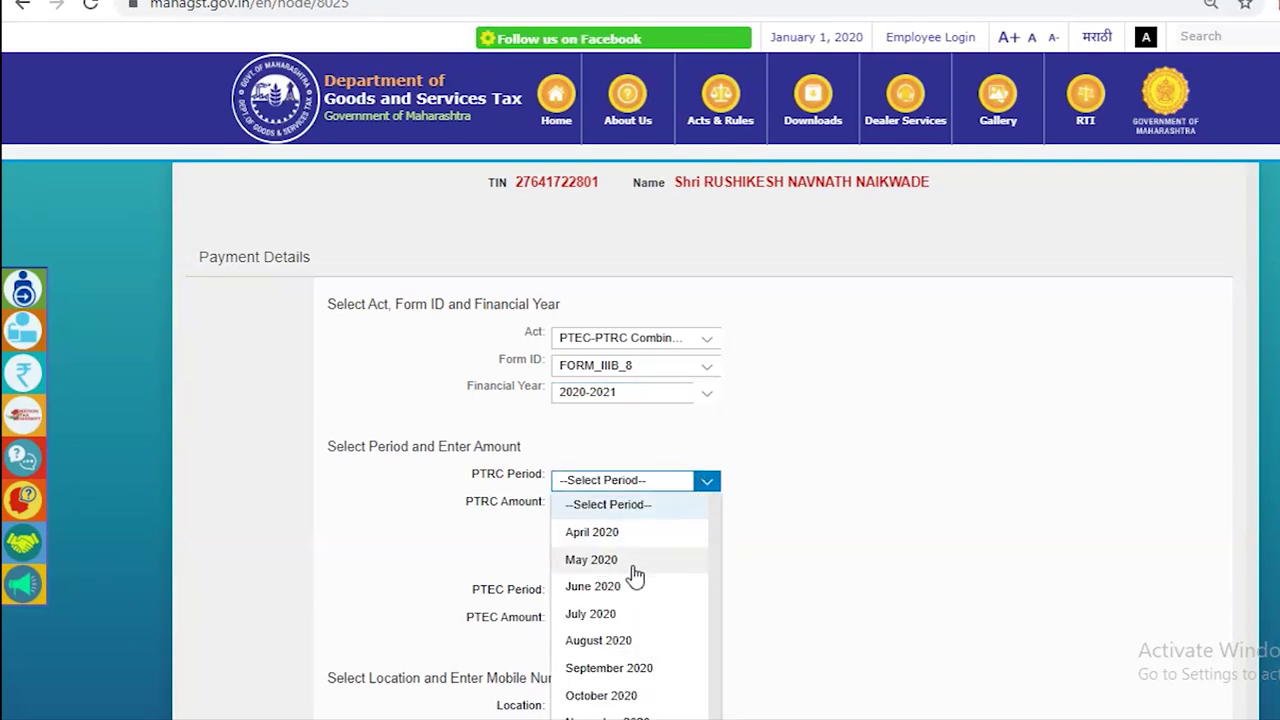
pyautogui.scroll(-1, 1036, 552)
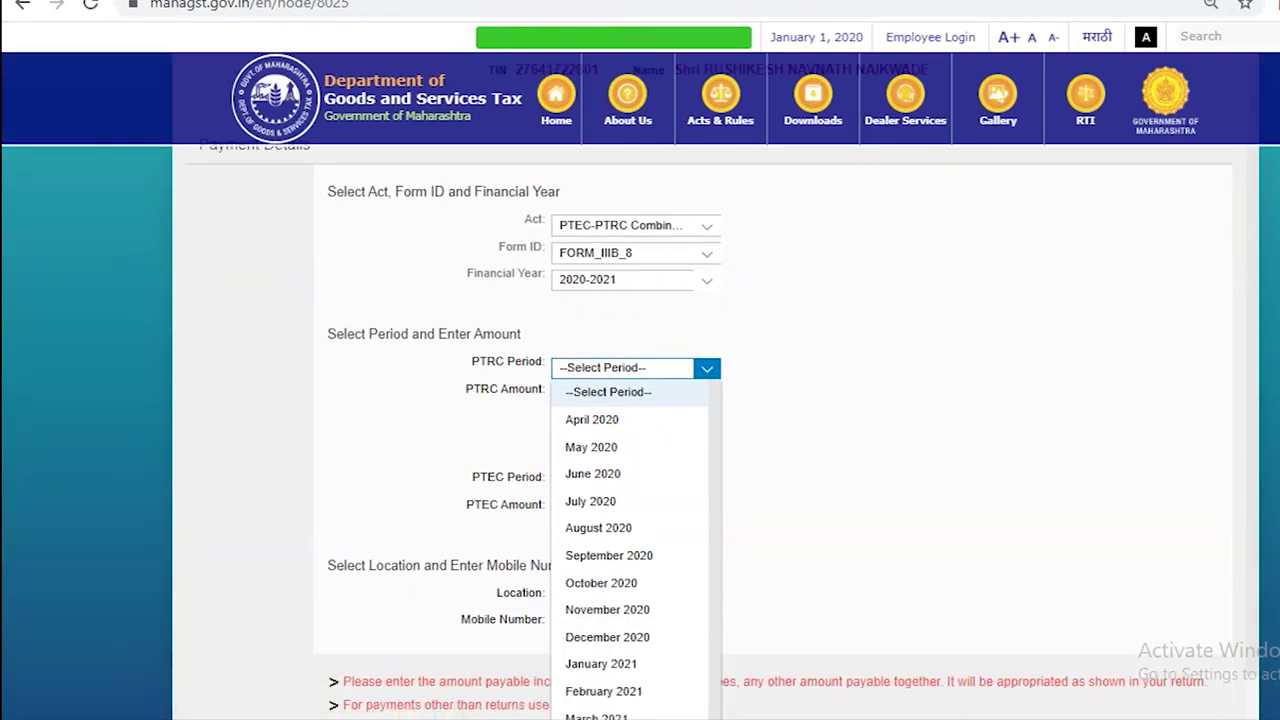
pyautogui.scroll(-1, 1197, 576)
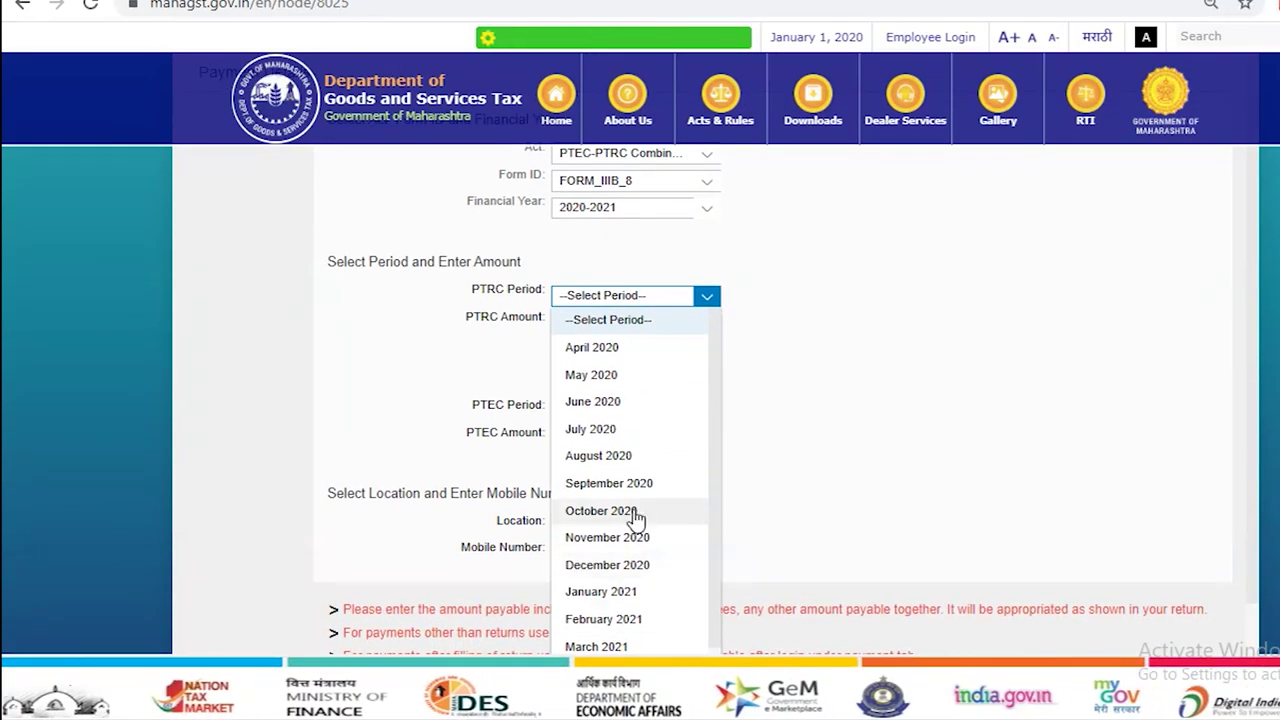
pyautogui.click(607, 565)
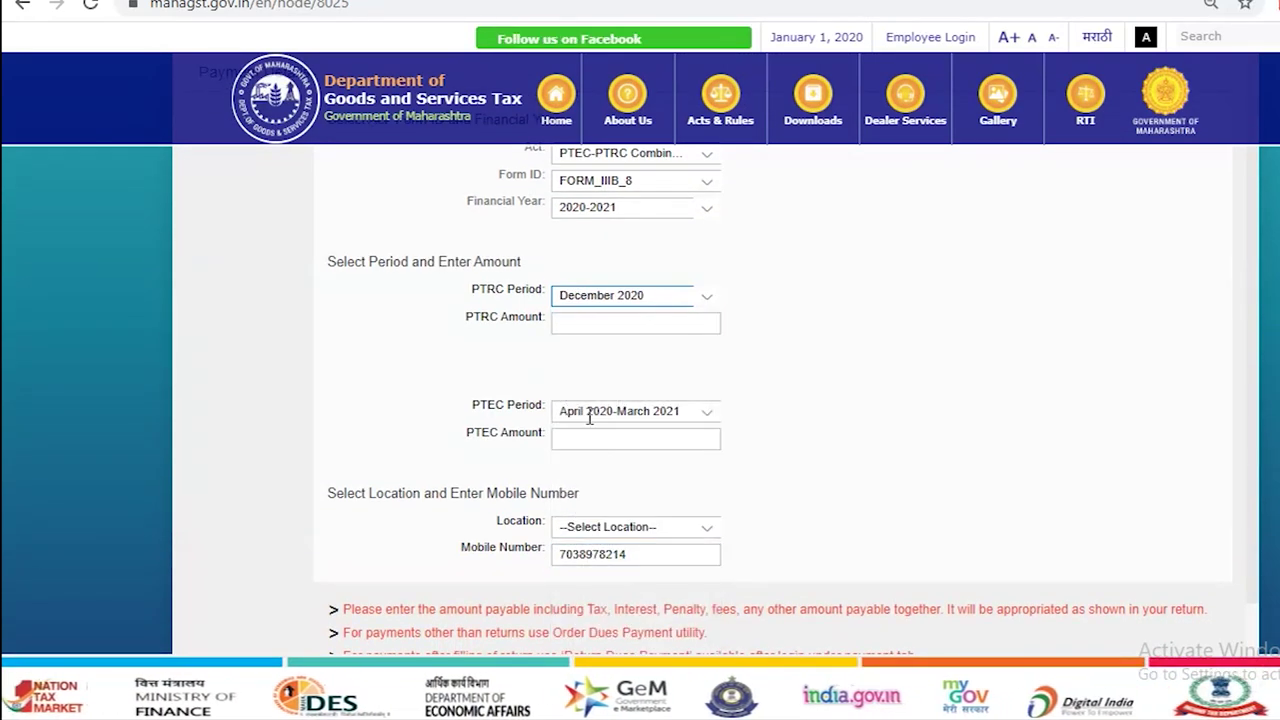
pyautogui.click(593, 439)
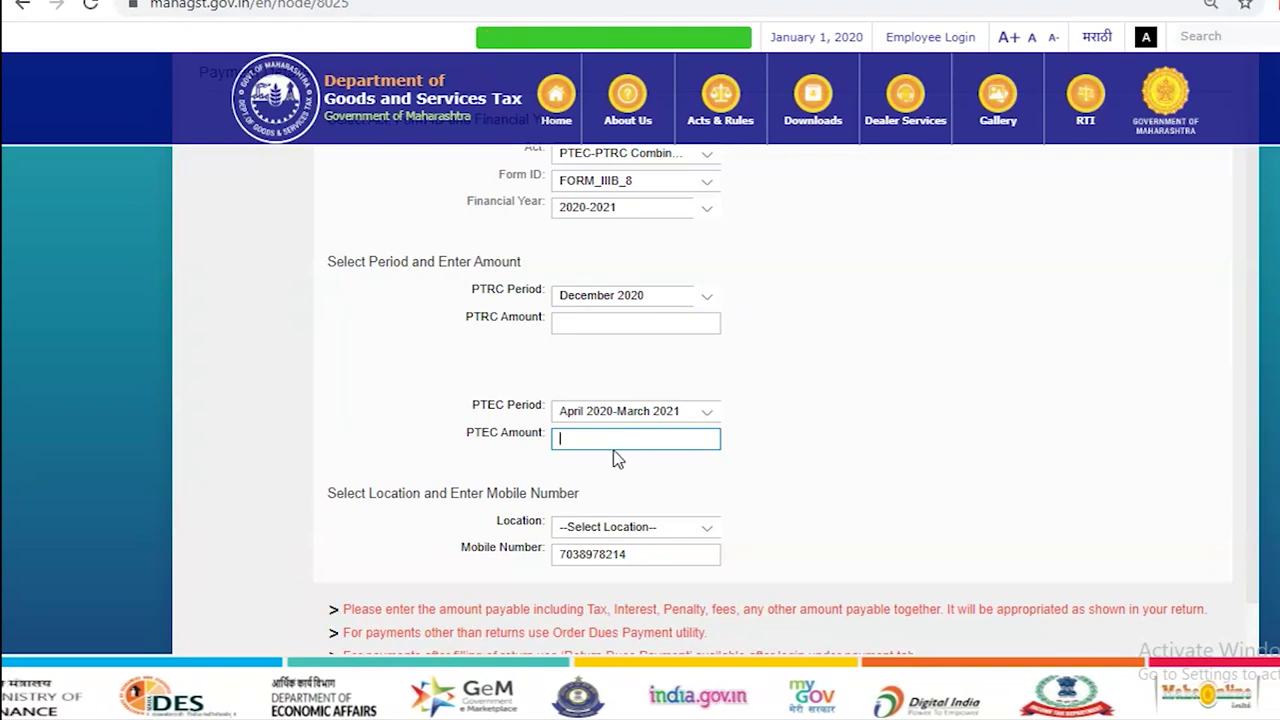
pyautogui.click(604, 322)
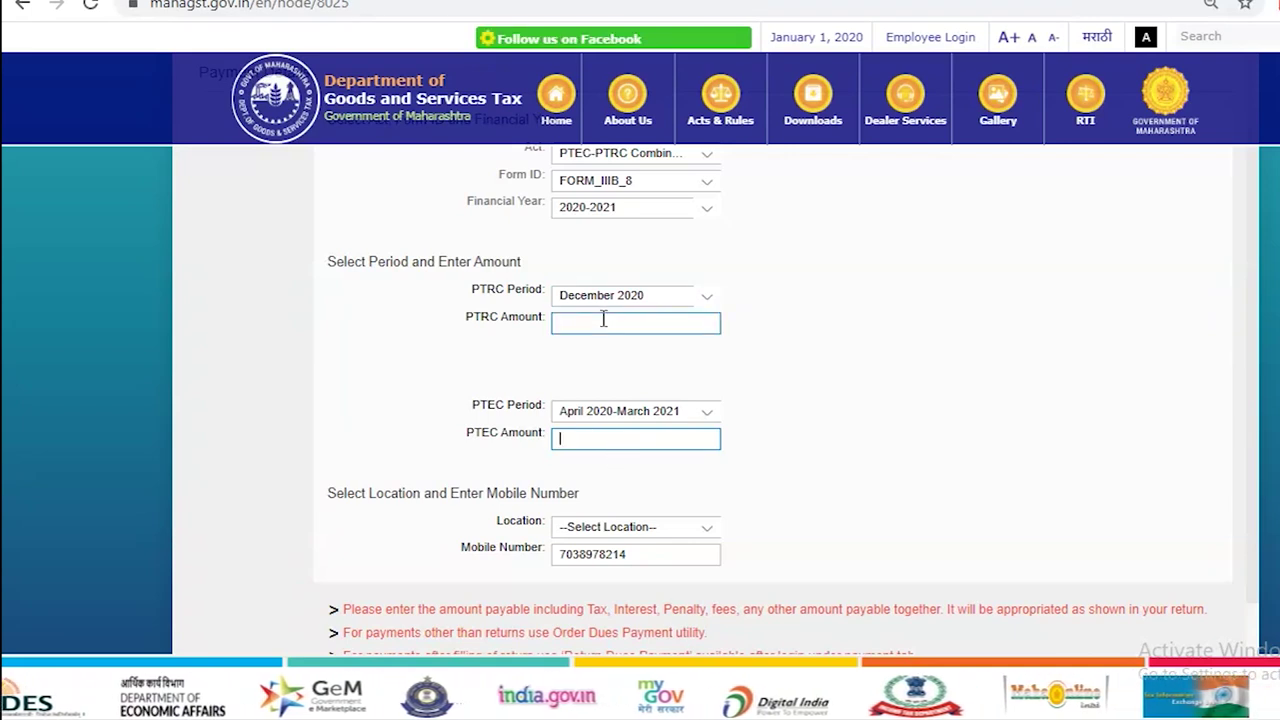
pyautogui.click(630, 414)
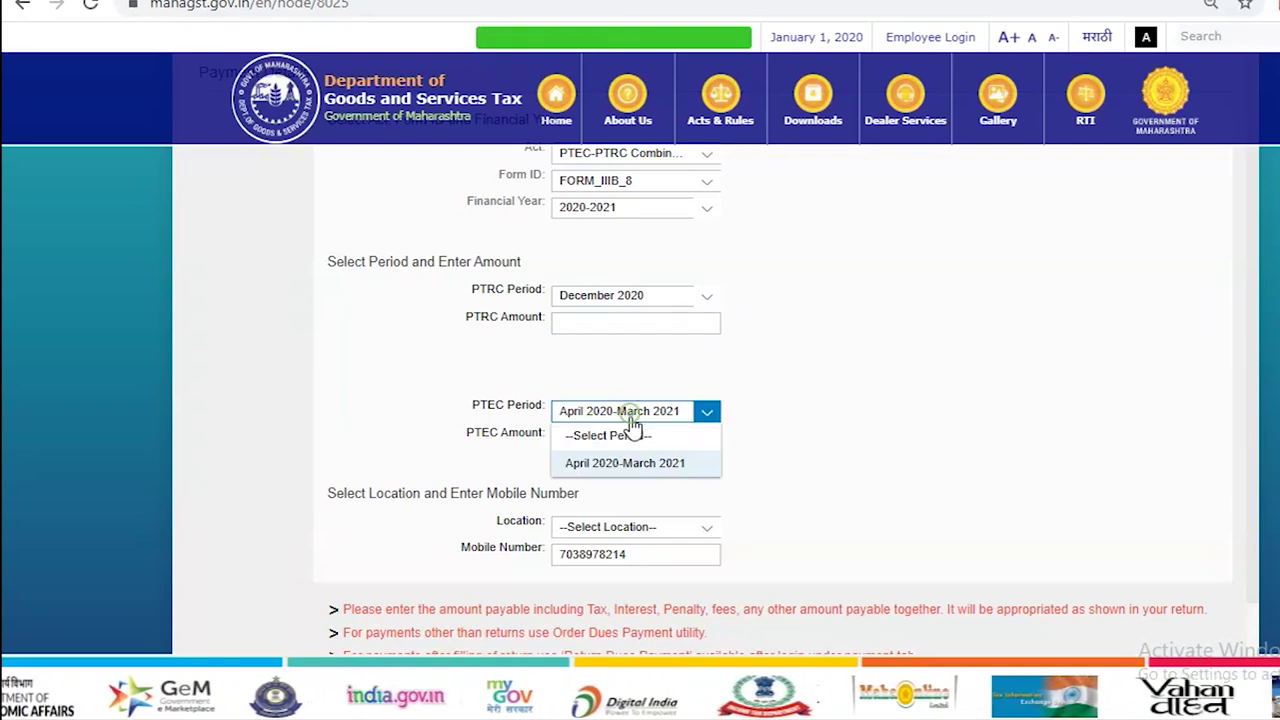
pyautogui.click(625, 465)
# Step: Enter 200 as both the PTRC and PTEC amounts, leaving Location unselected
pyautogui.click(606, 325)
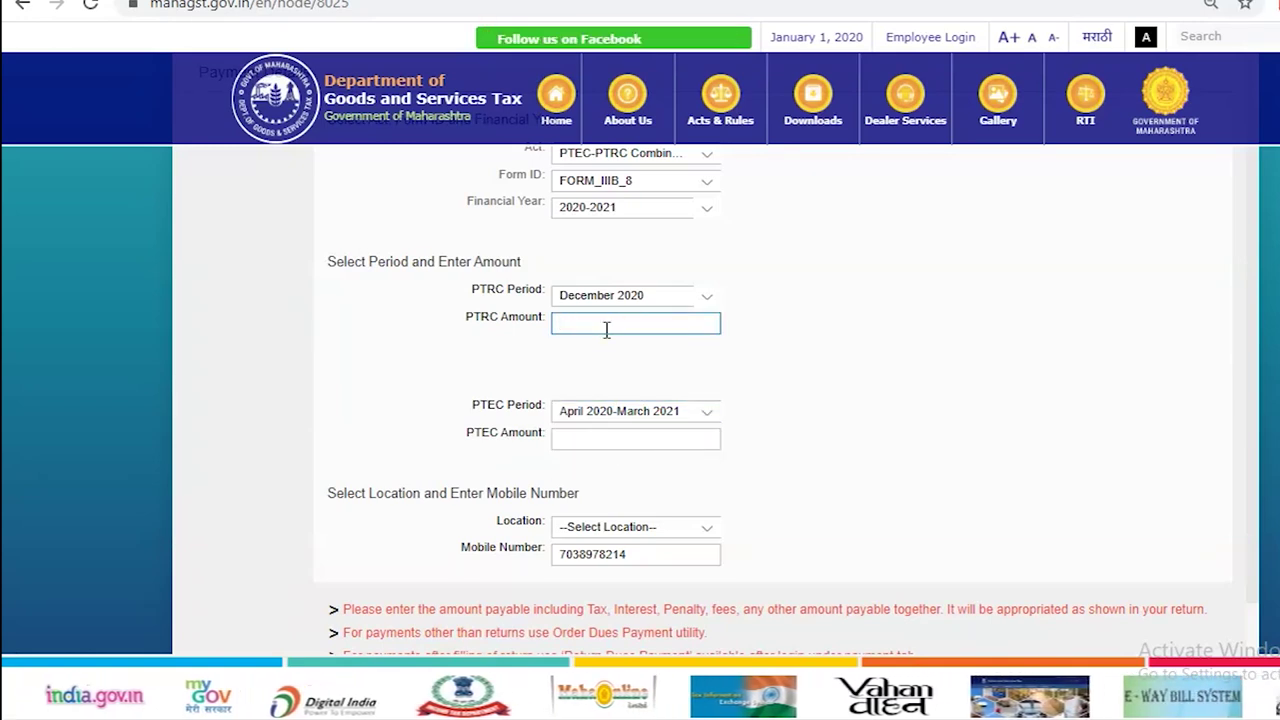
pyautogui.write('200')
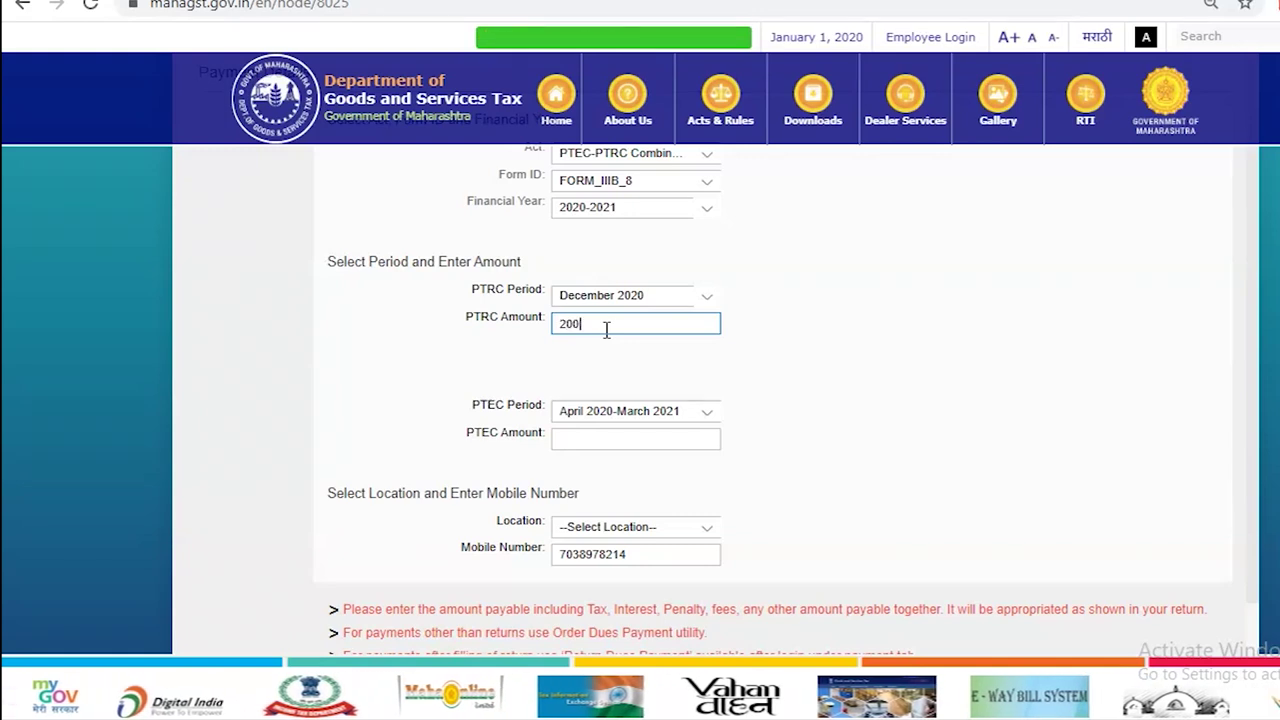
pyautogui.click(618, 438)
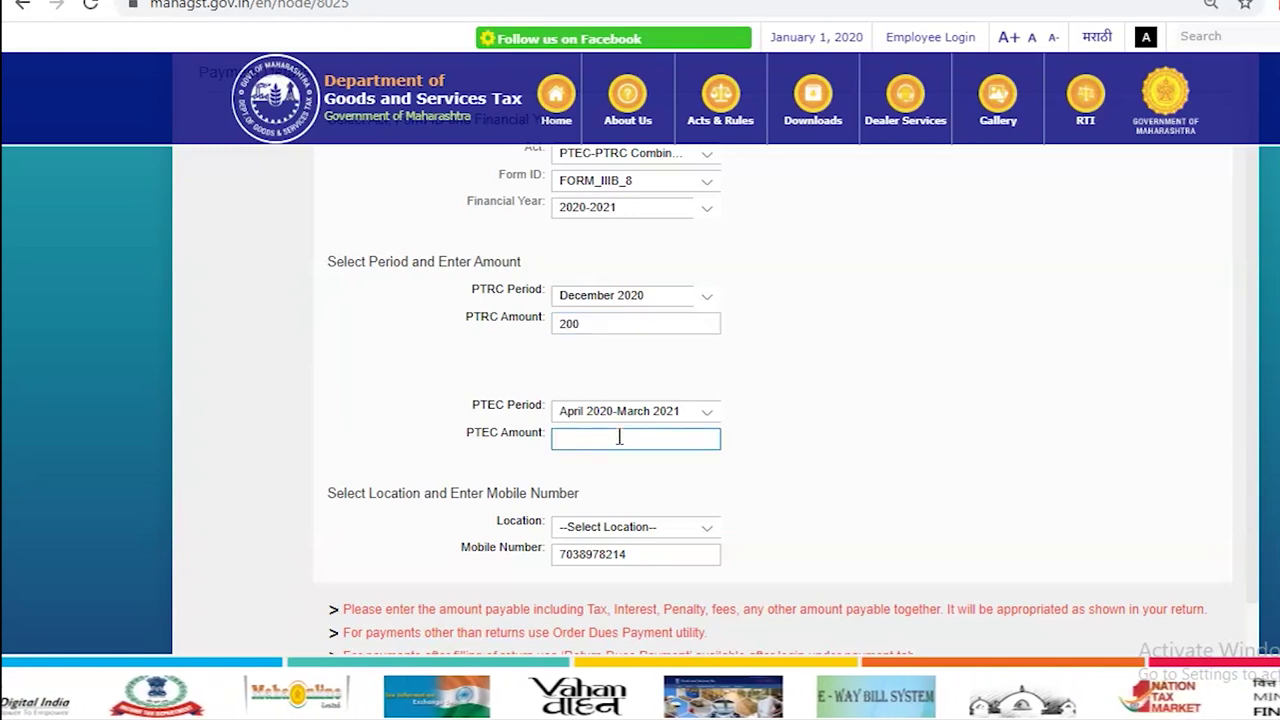
pyautogui.write('20')
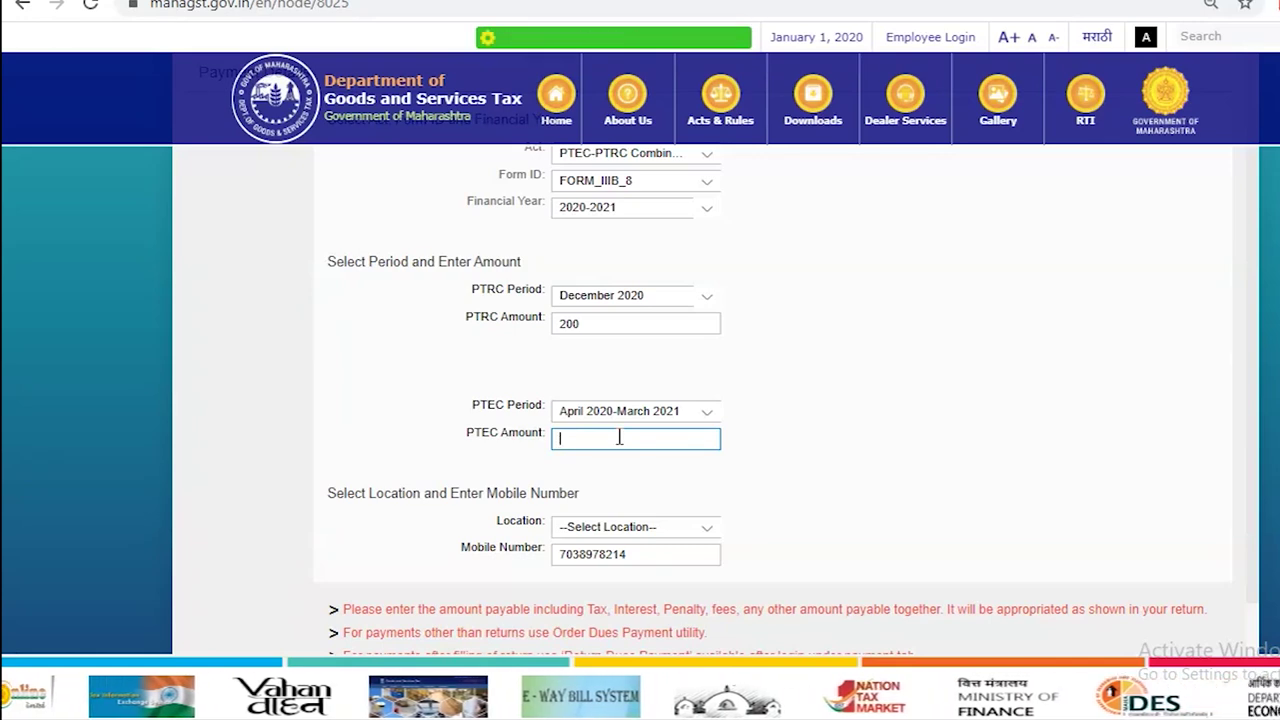
pyautogui.write('200')
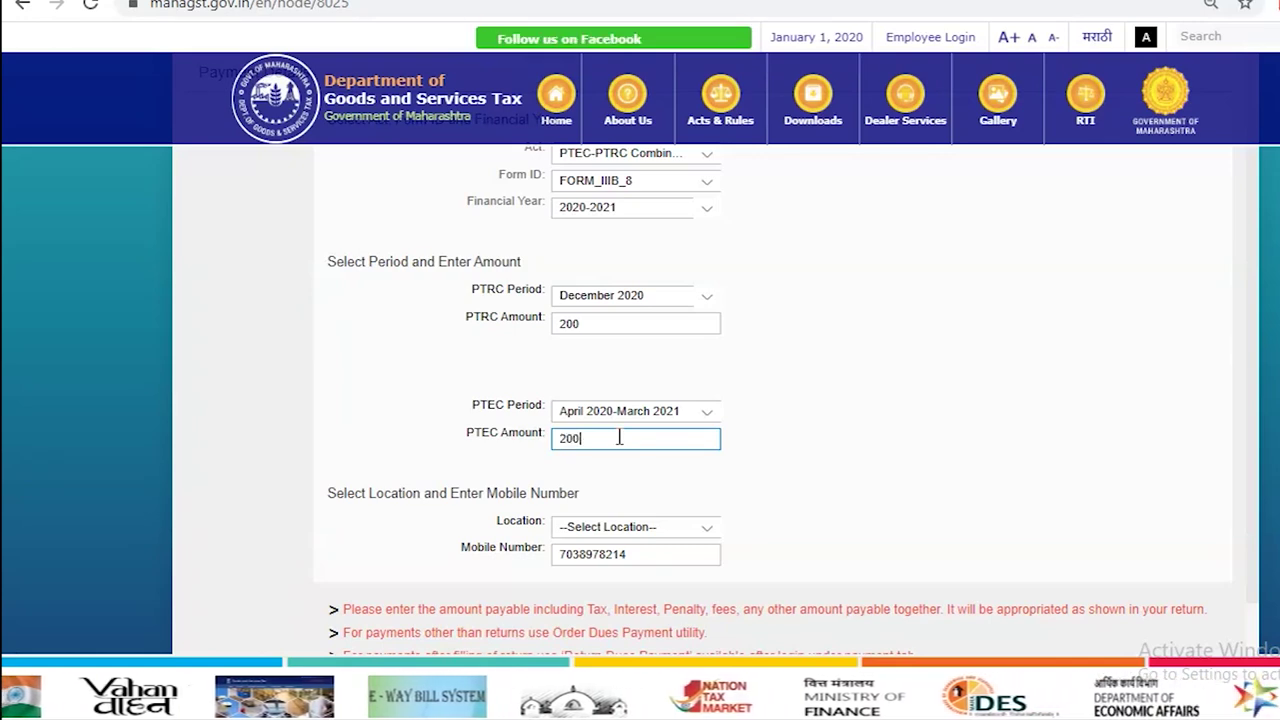
pyautogui.click(713, 532)
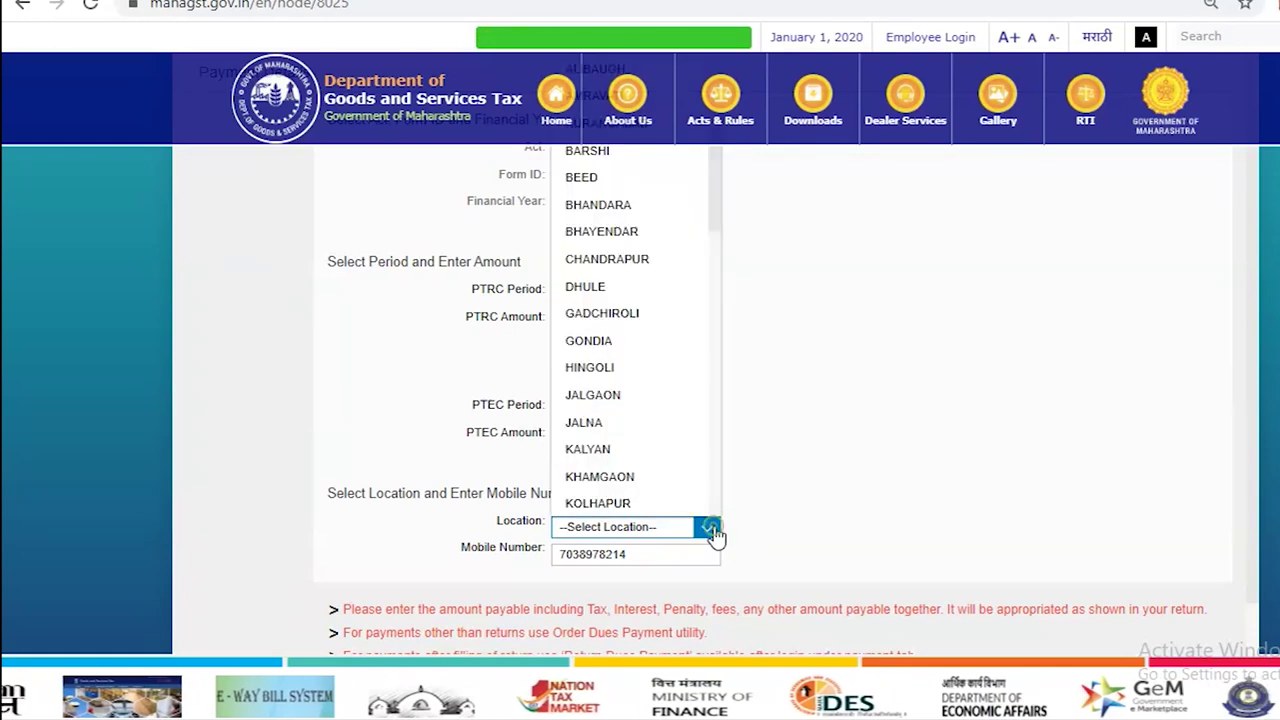
pyautogui.click(775, 495)
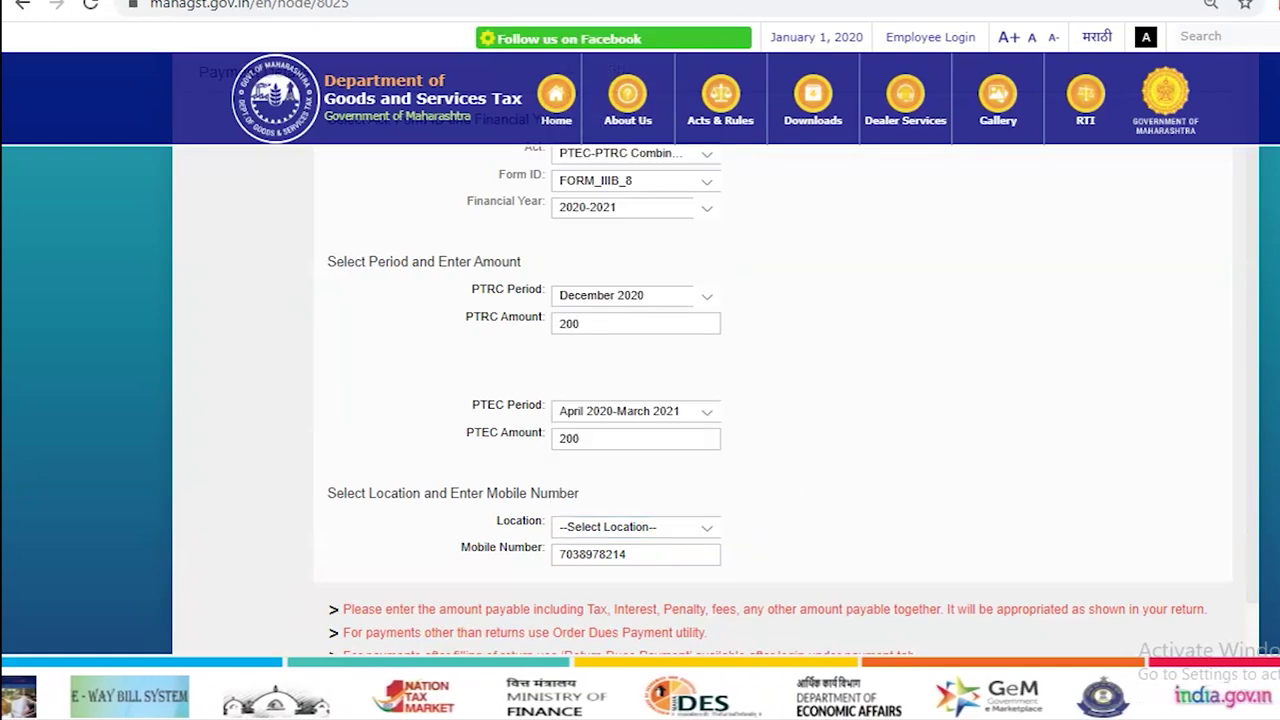
pyautogui.scroll(2, 640, 430)
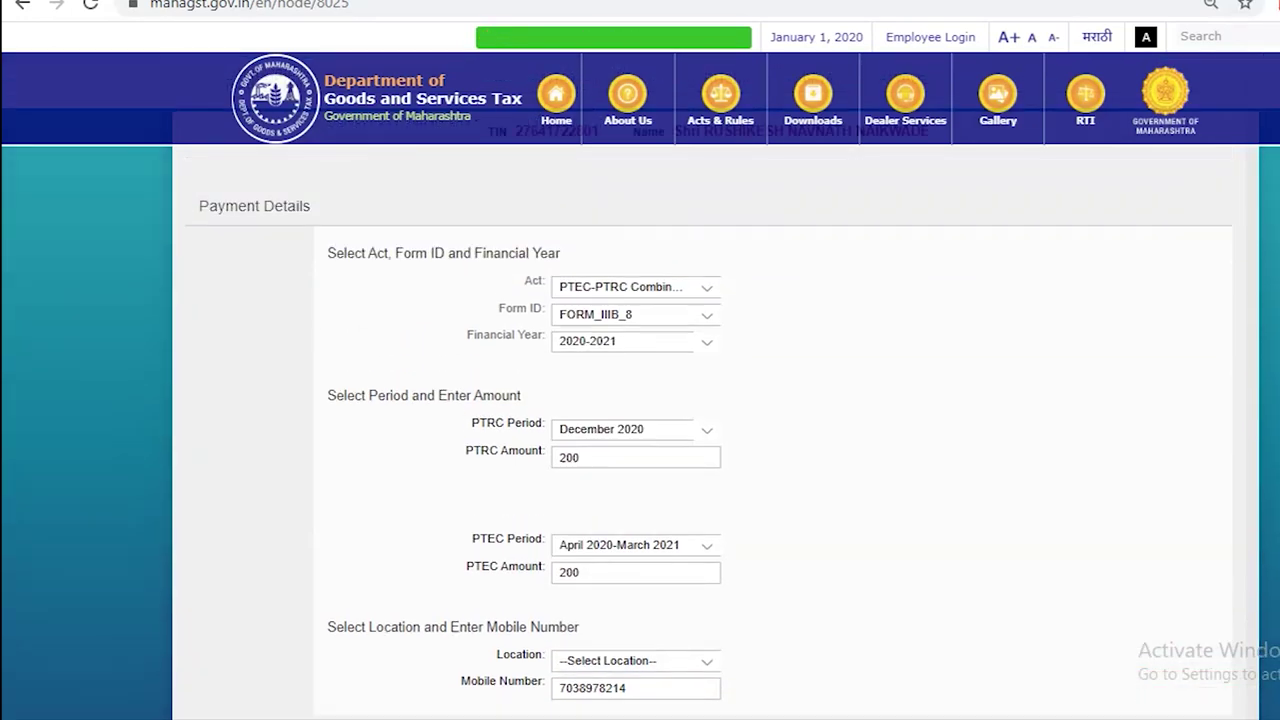
# Step: Leave the filled Payment Details form and reload the e-Payment - Returns page from the sidebar
pyautogui.scroll(1, 352, 352)
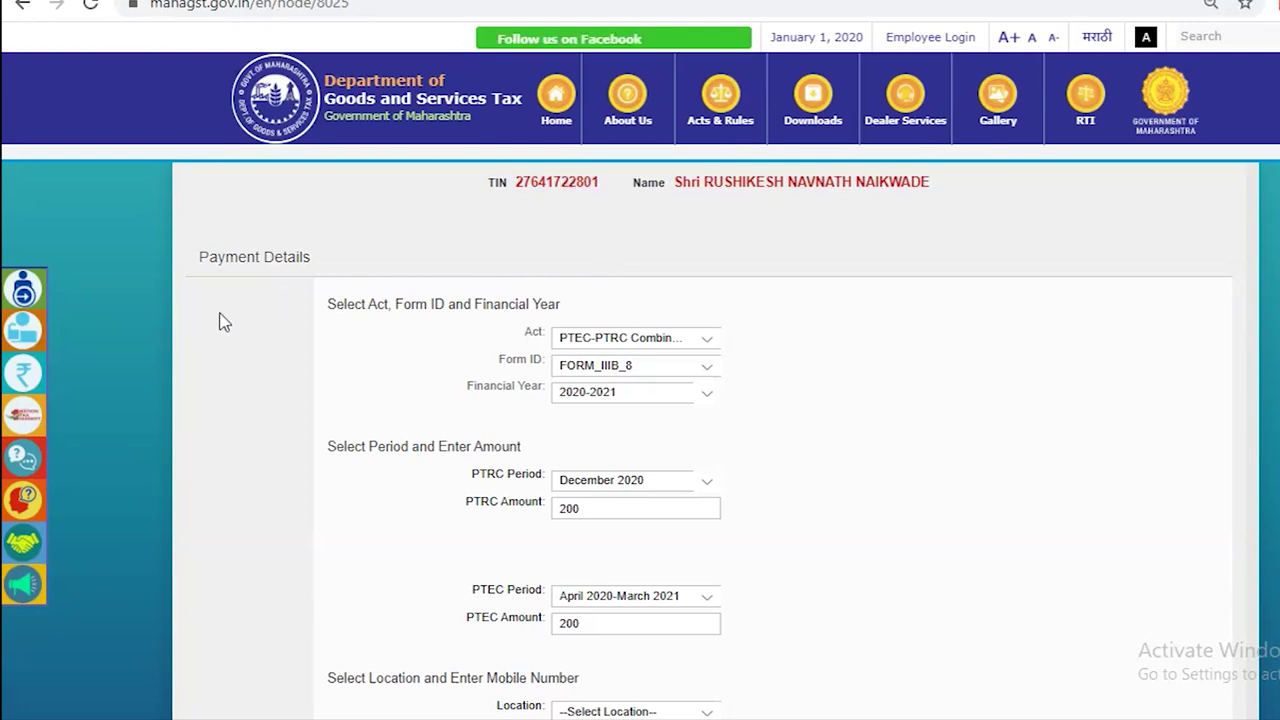
pyautogui.moveTo(46, 377)
pyautogui.click(116, 380)
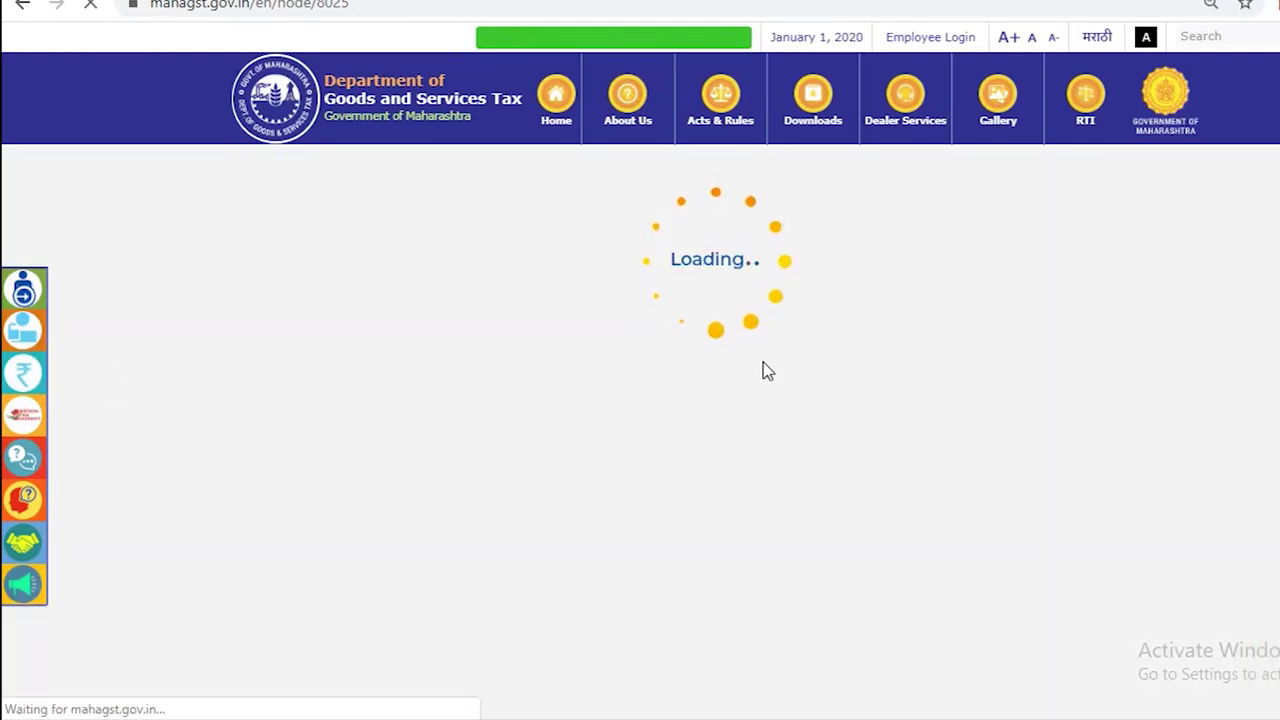
pyautogui.rightClick(767, 367)
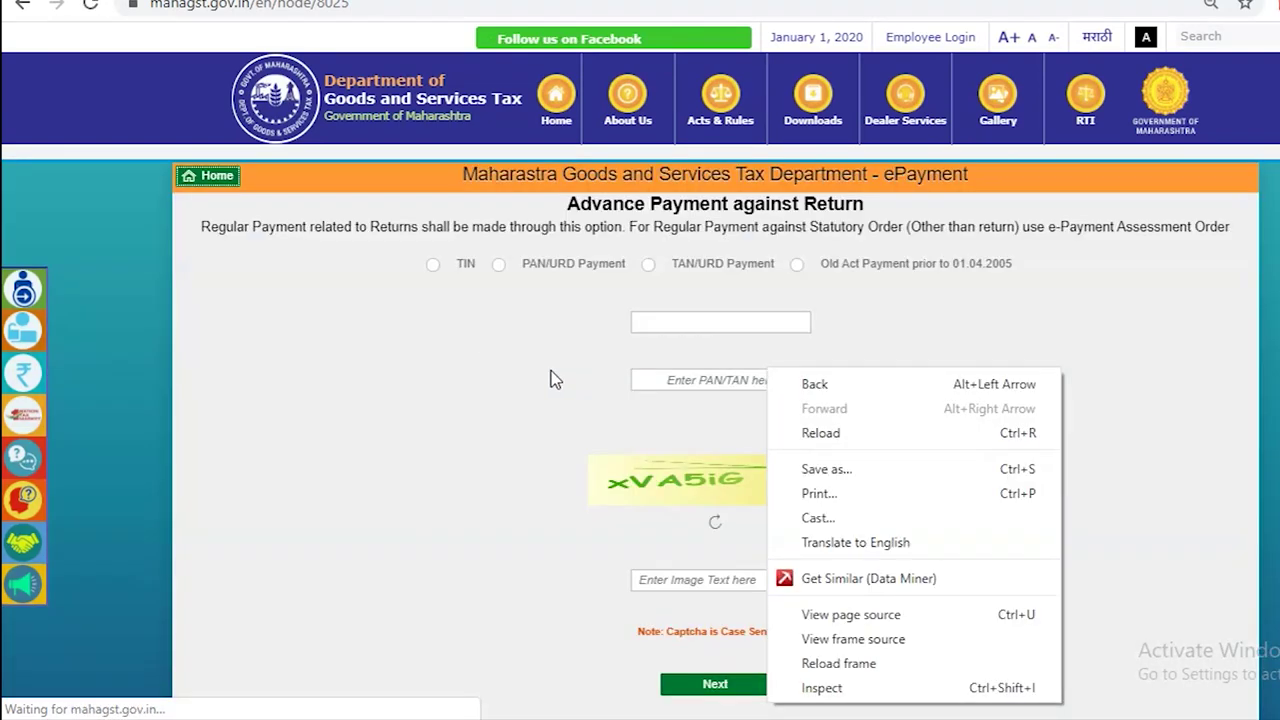
# Step: Resubmit the PTRC TIN with a fresh captcha answer to get a blank Payment Details form
pyautogui.click(549, 374)
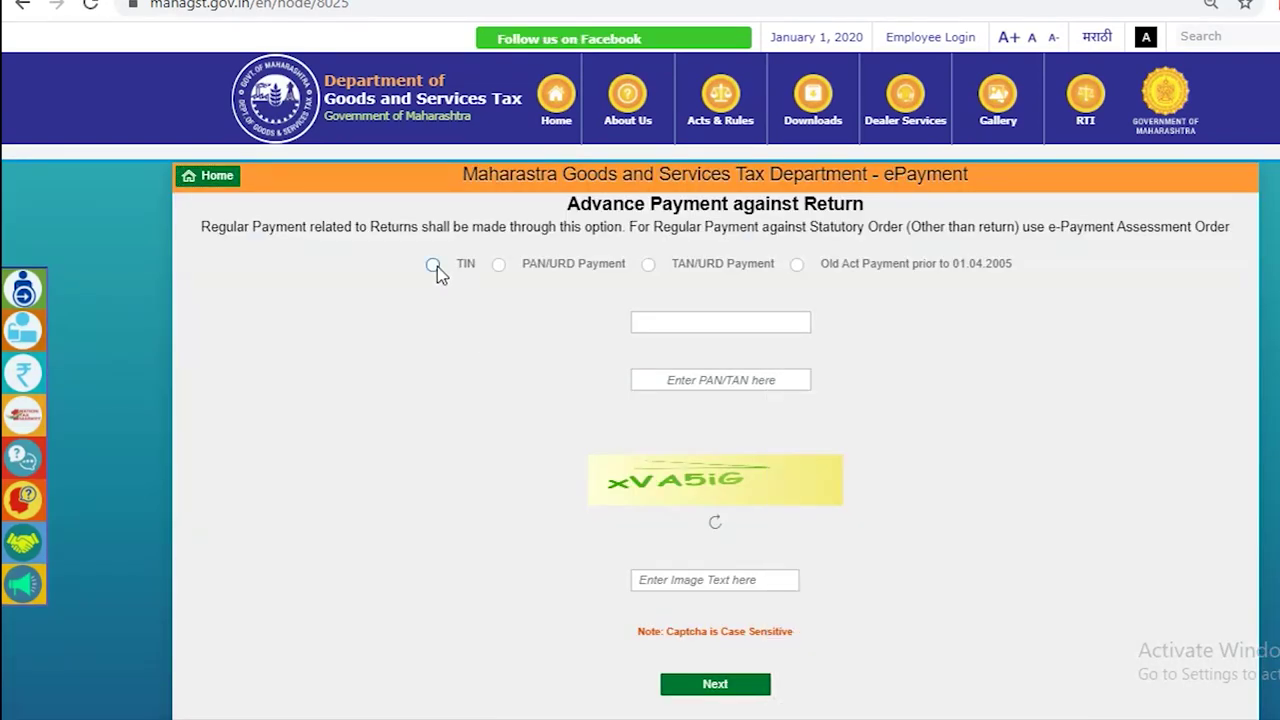
pyautogui.click(434, 265)
pyautogui.click(677, 323)
pyautogui.hotkey('ctrl', 'v')
pyautogui.click(715, 522)
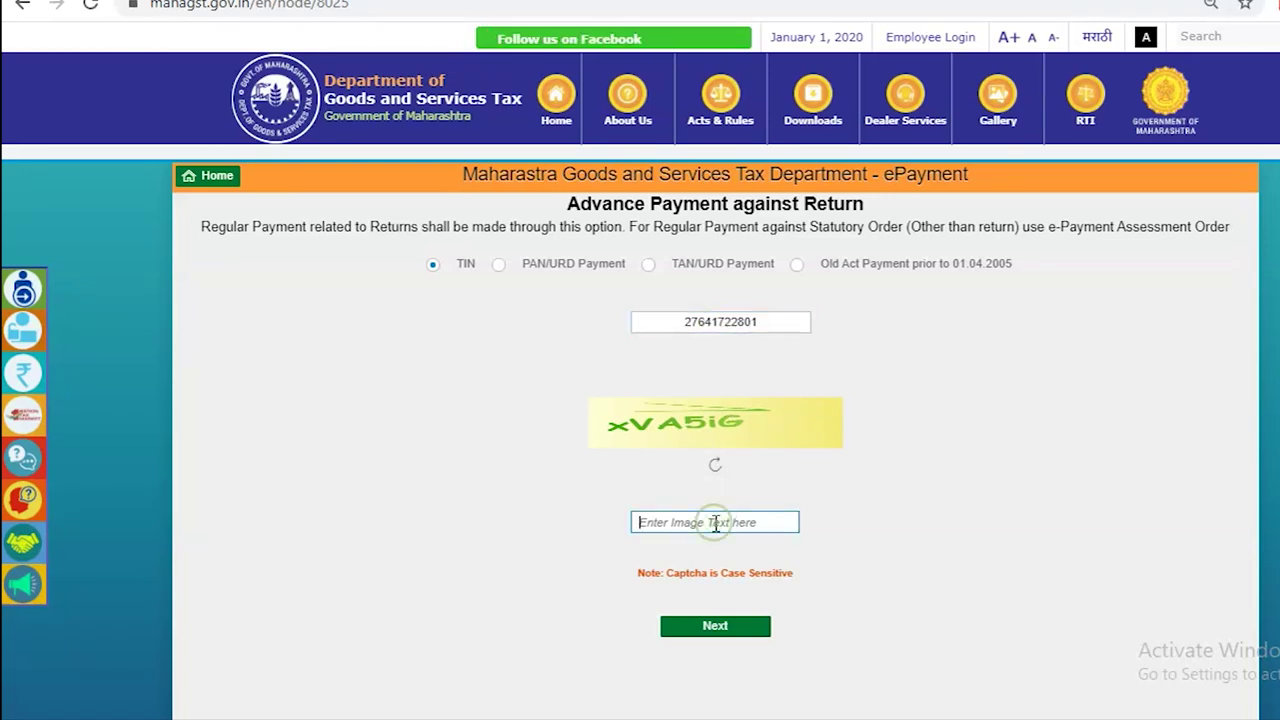
pyautogui.write('xVA')
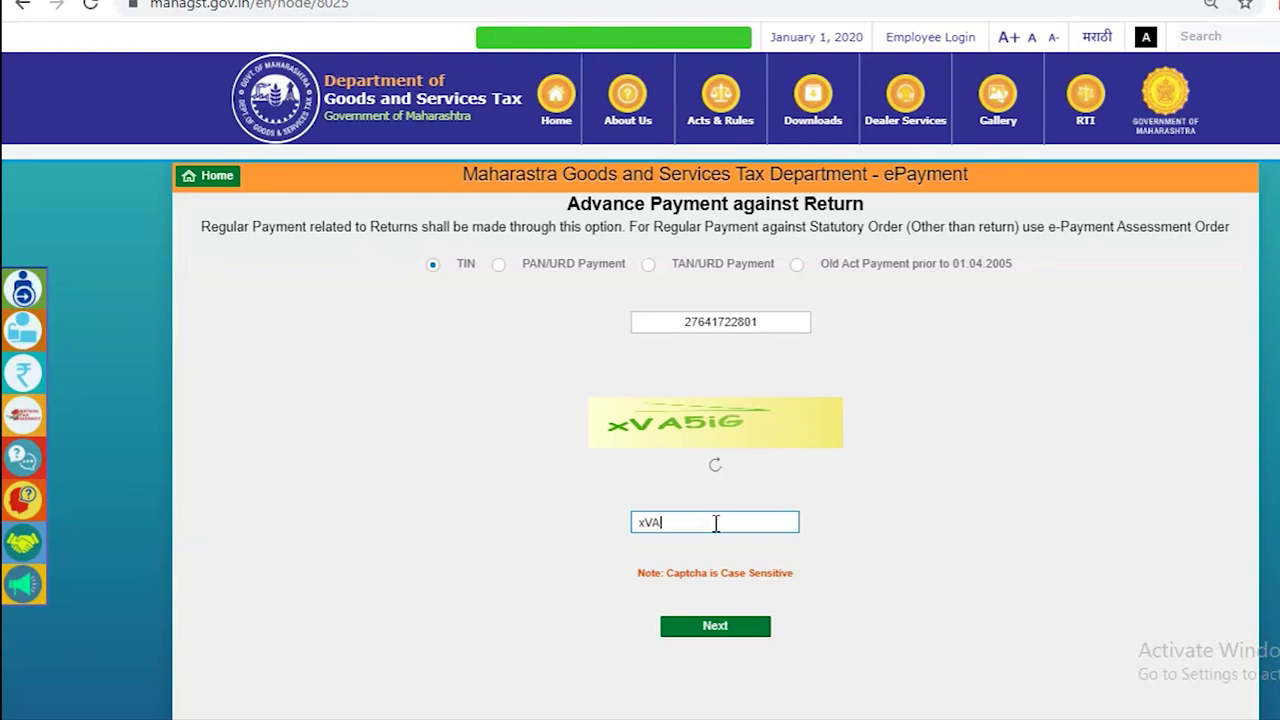
pyautogui.write('5iG')
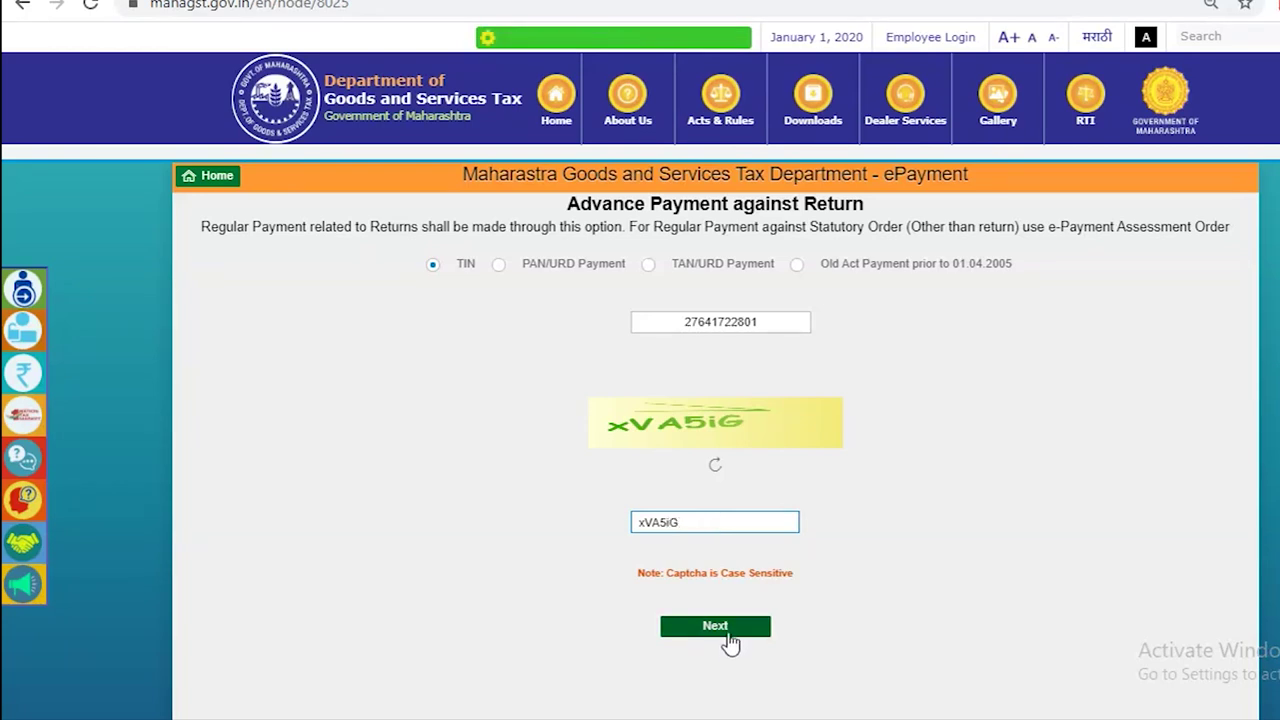
pyautogui.click(727, 630)
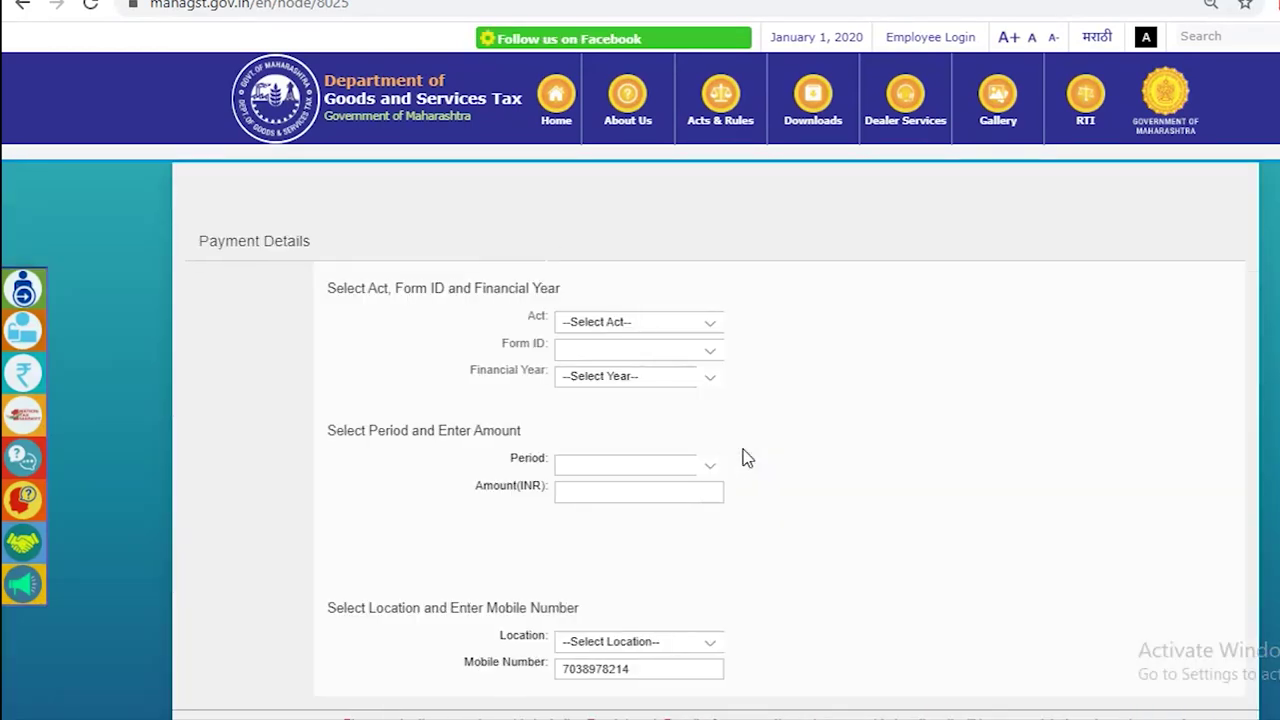
# Step: Set the Act to PTRC ACT (Form ID FORM_IIIB) and Financial Year to 2020-2021
pyautogui.click(636, 324)
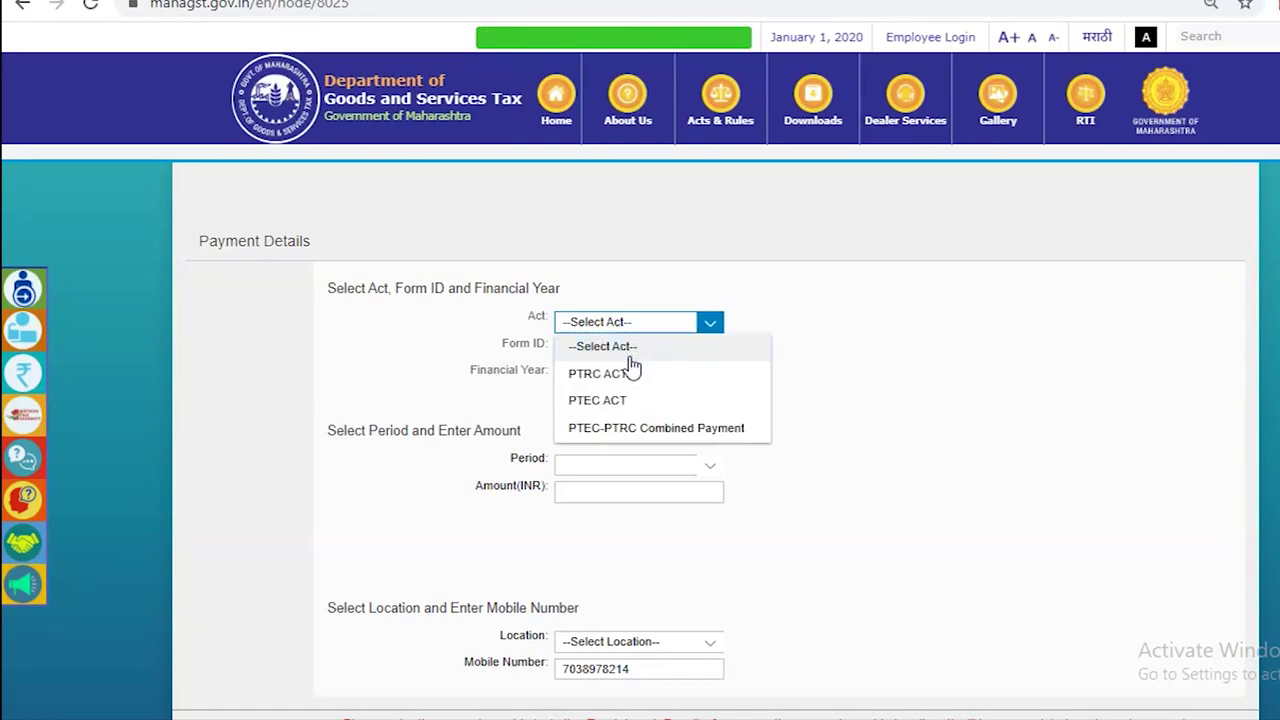
pyautogui.click(622, 375)
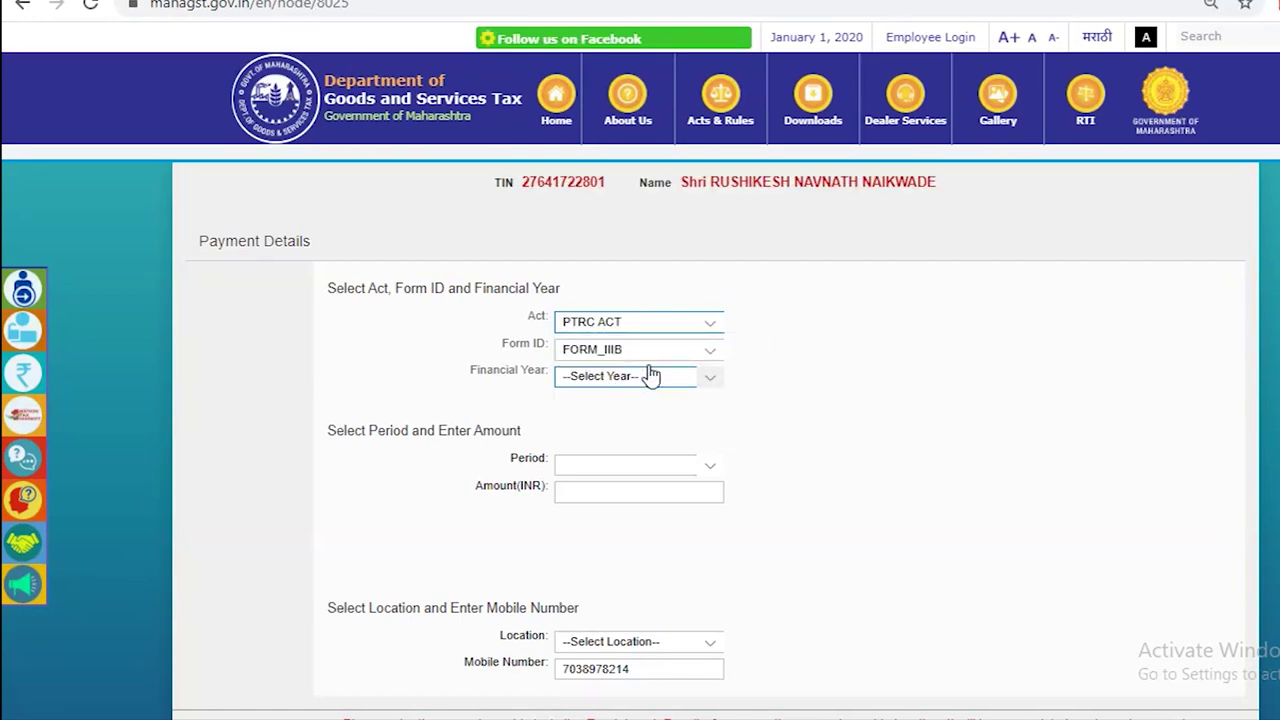
pyautogui.click(656, 377)
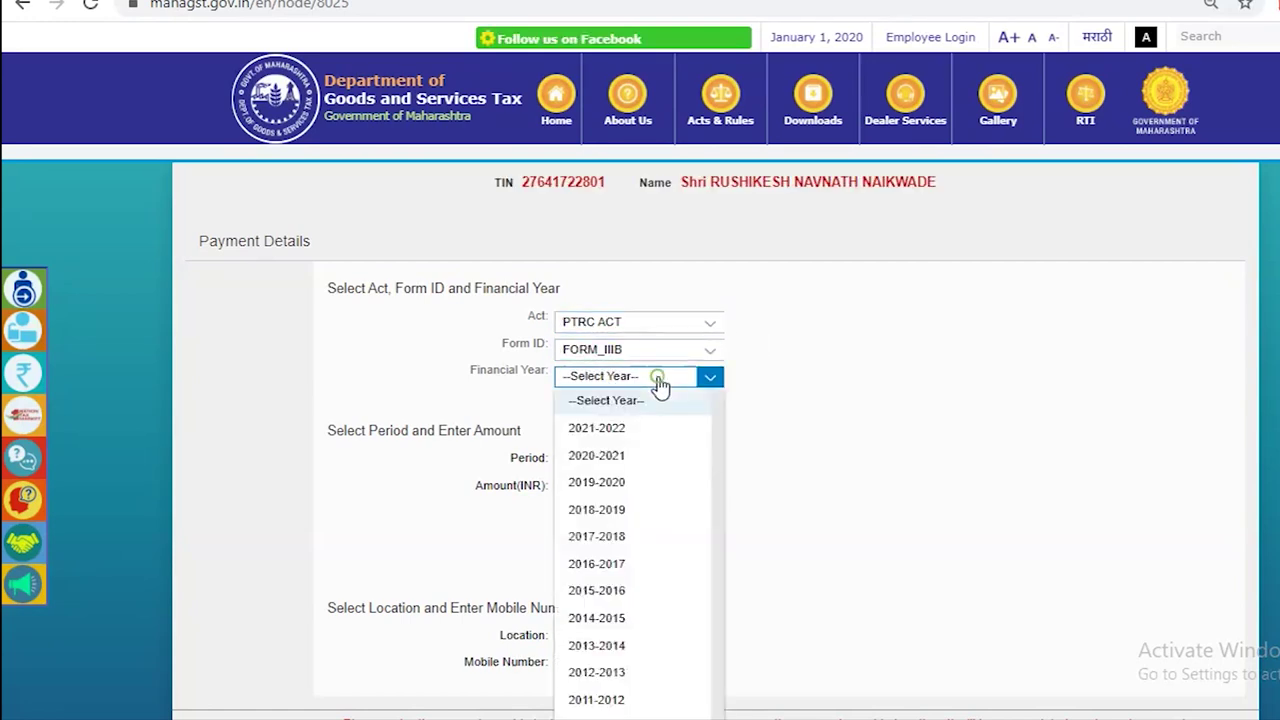
pyautogui.click(622, 458)
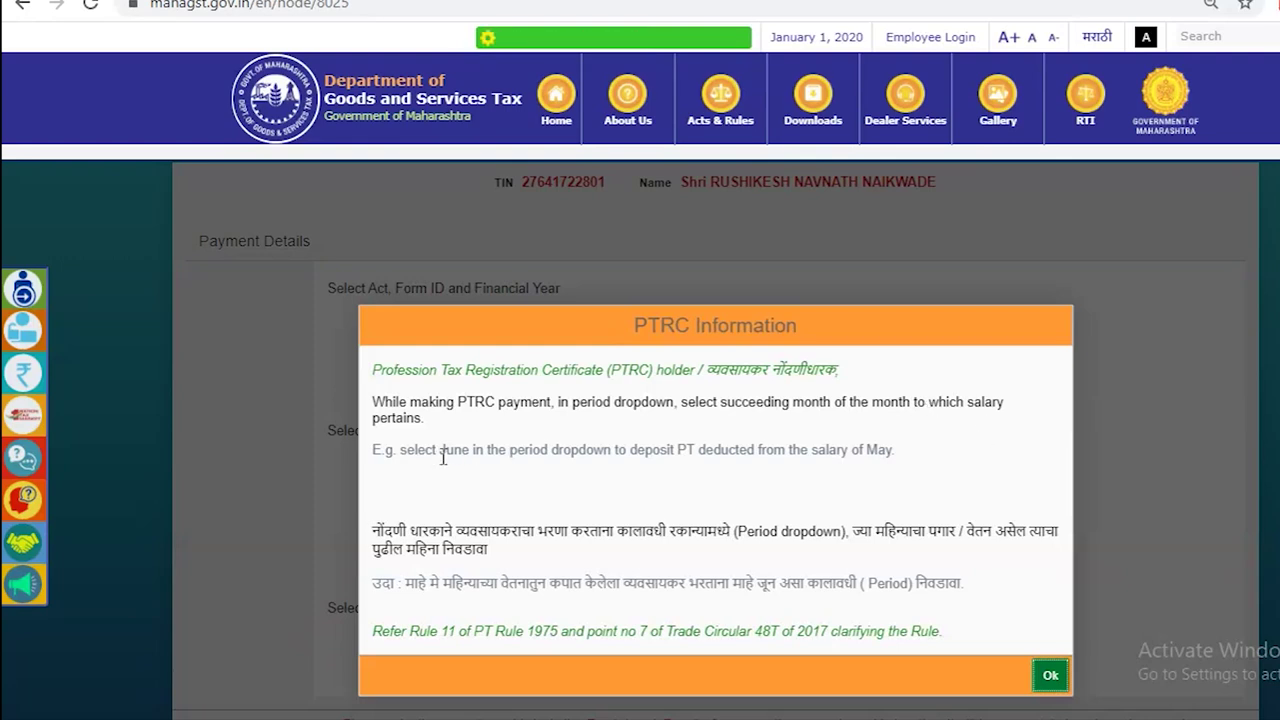
# Step: Read the PTRC information notice about the June example and May salary, then dismiss it
pyautogui.moveTo(444, 452); pyautogui.dragTo(670, 455)
pyautogui.moveTo(935, 455); pyautogui.dragTo(814, 452)
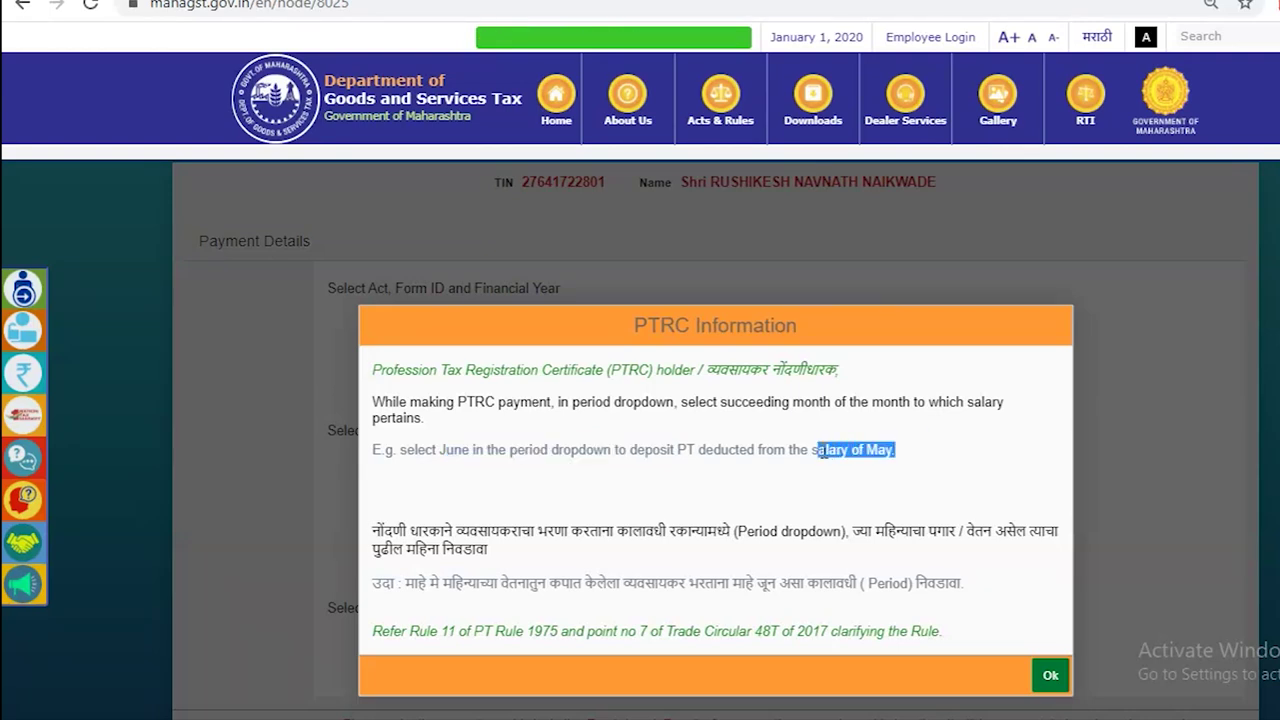
pyautogui.click(1050, 677)
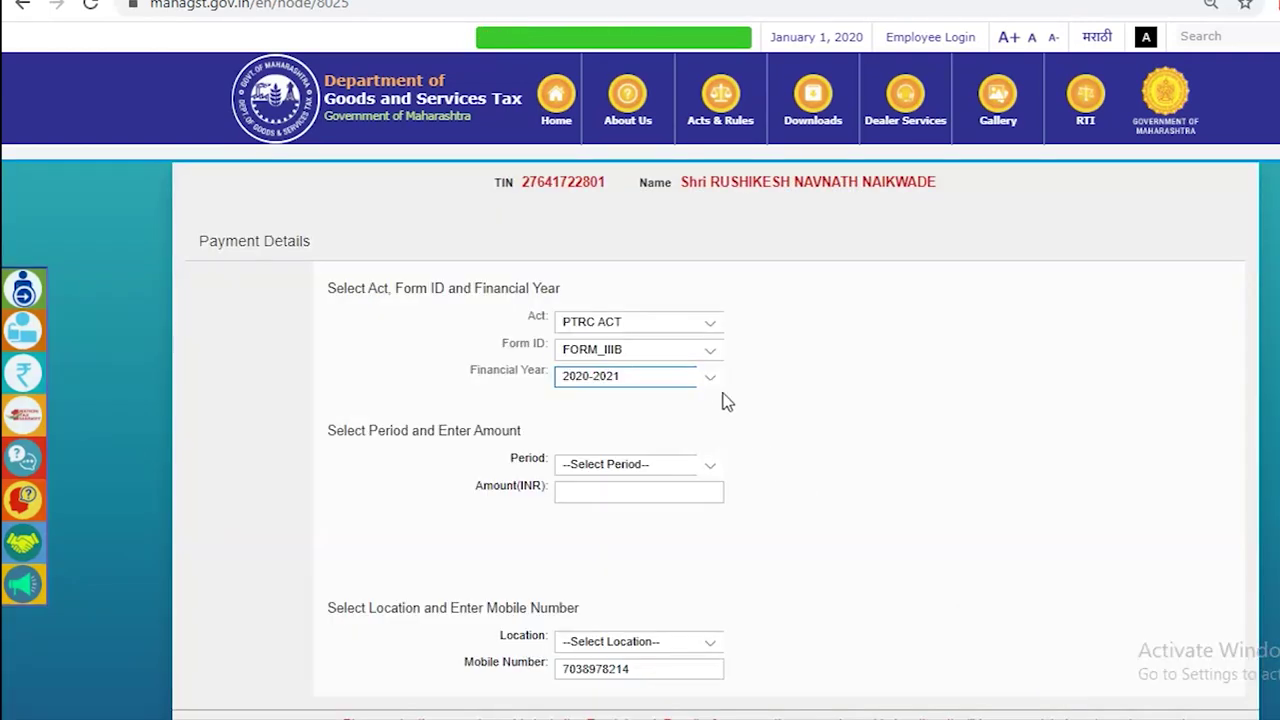
pyautogui.click(709, 468)
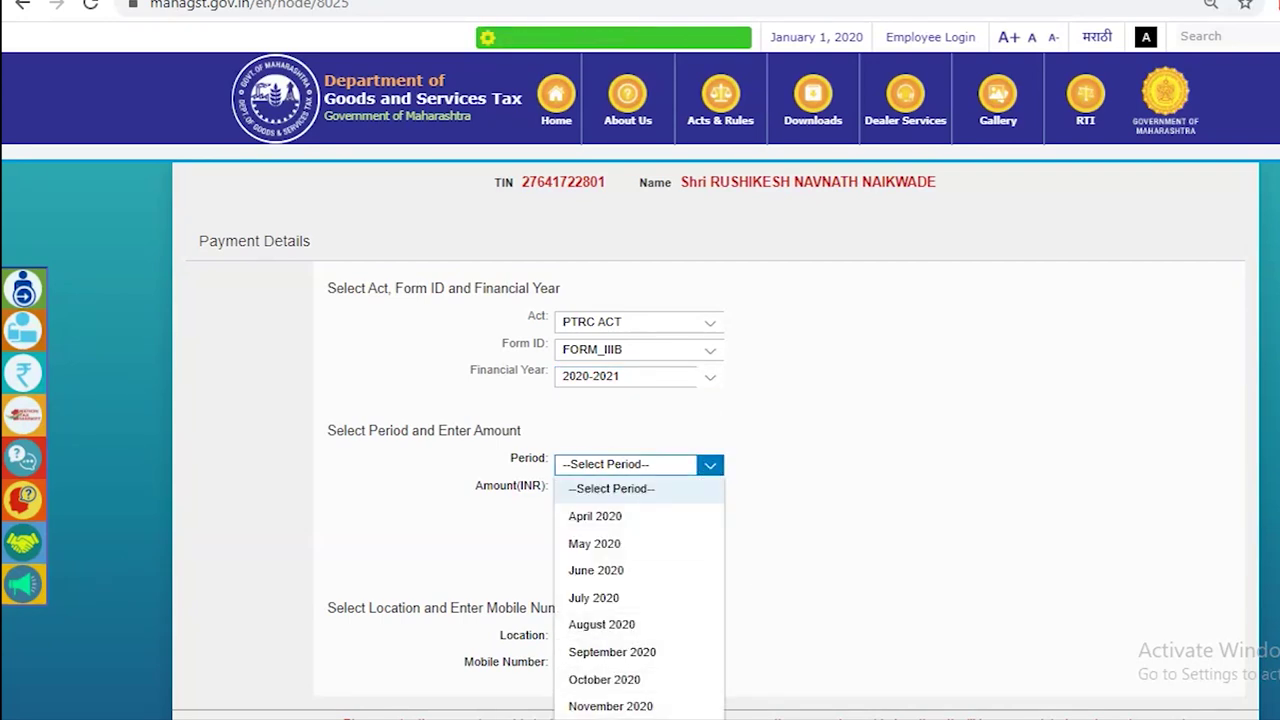
# Step: Set the PTRC payment period to December 2020 under financial year 2020-2021
pyautogui.press('Escape')
pyautogui.scroll(-1, 640, 400)
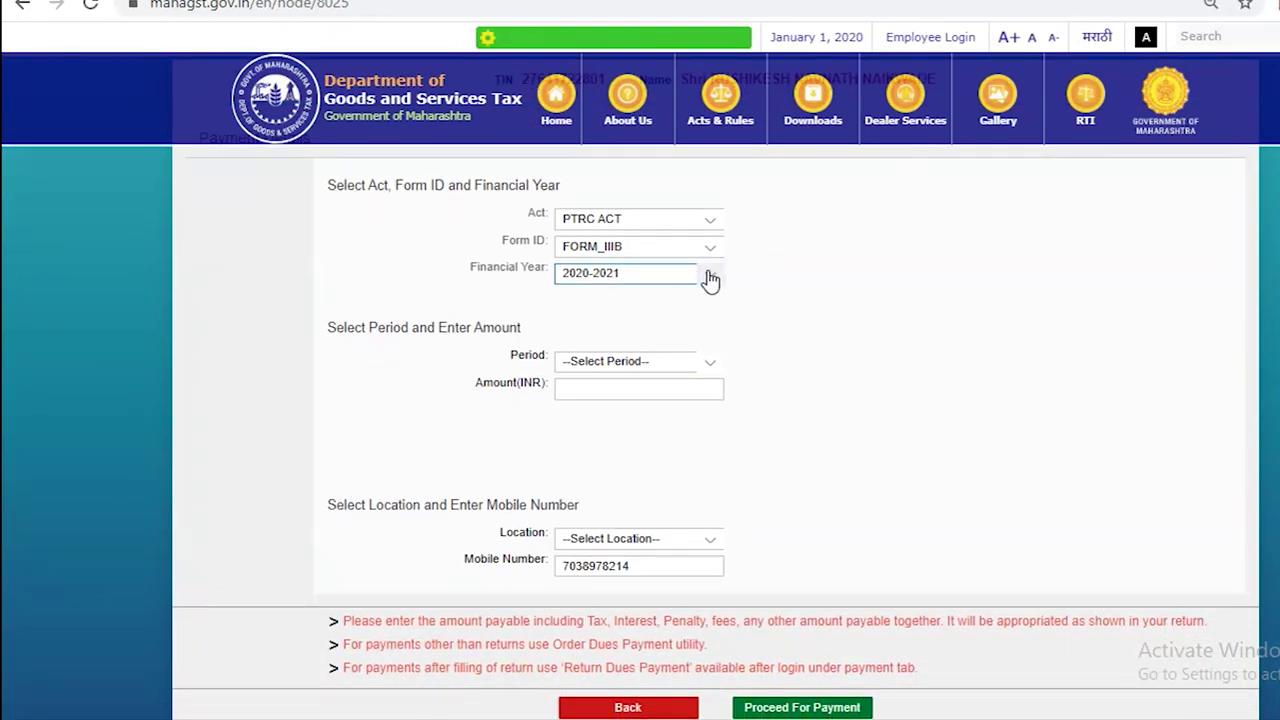
pyautogui.click(709, 274)
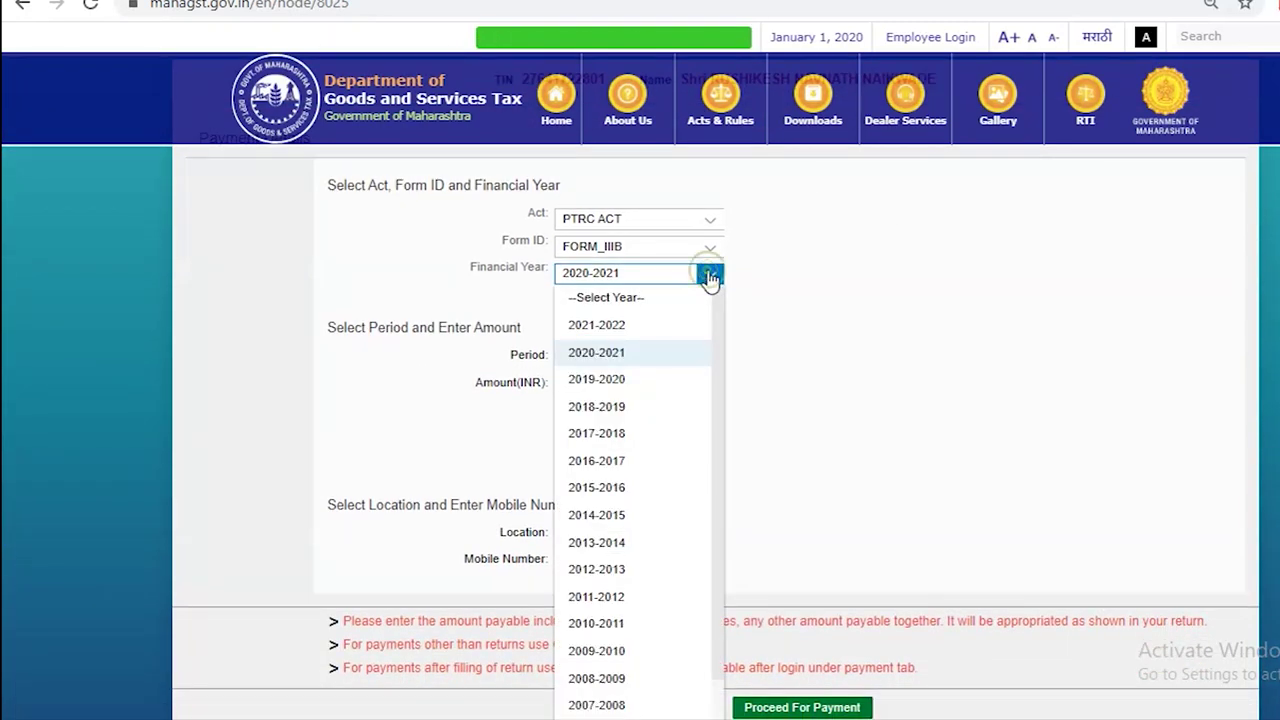
pyautogui.click(618, 354)
pyautogui.click(709, 362)
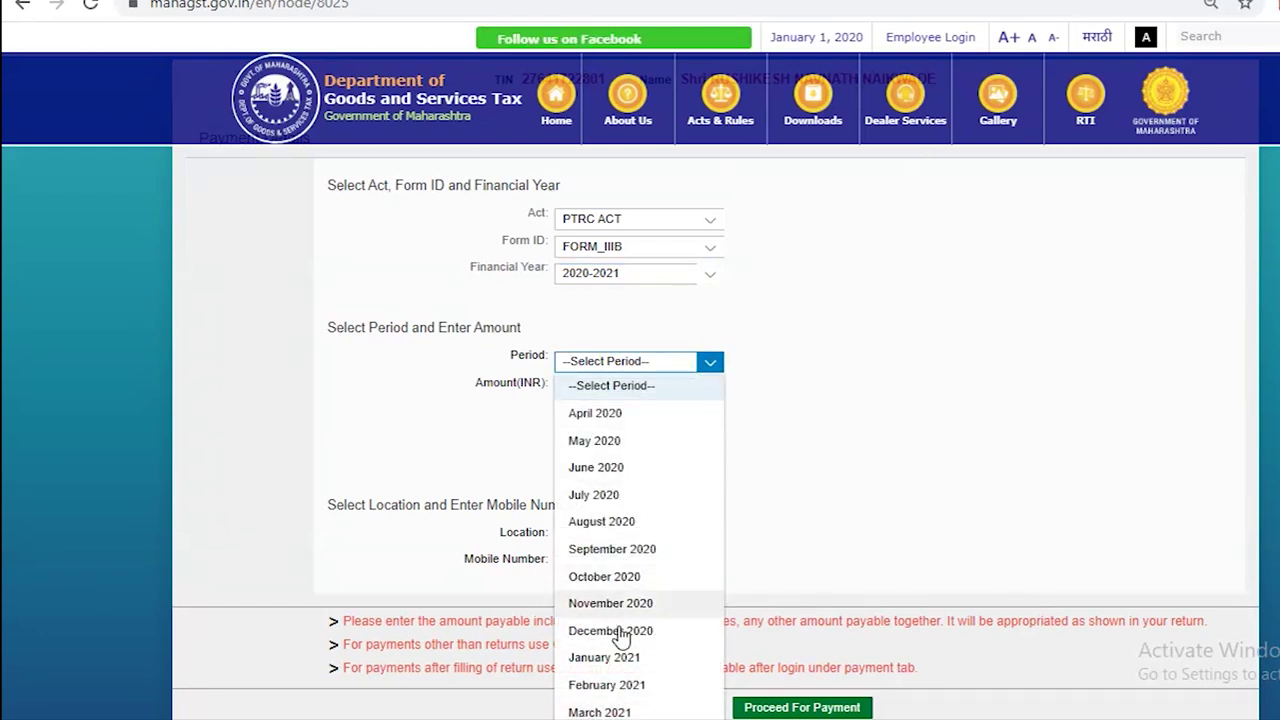
pyautogui.click(620, 631)
# Step: Enter amount 200, location HINGOLI and a replacement mobile number, then proceed for payment
pyautogui.click(610, 388)
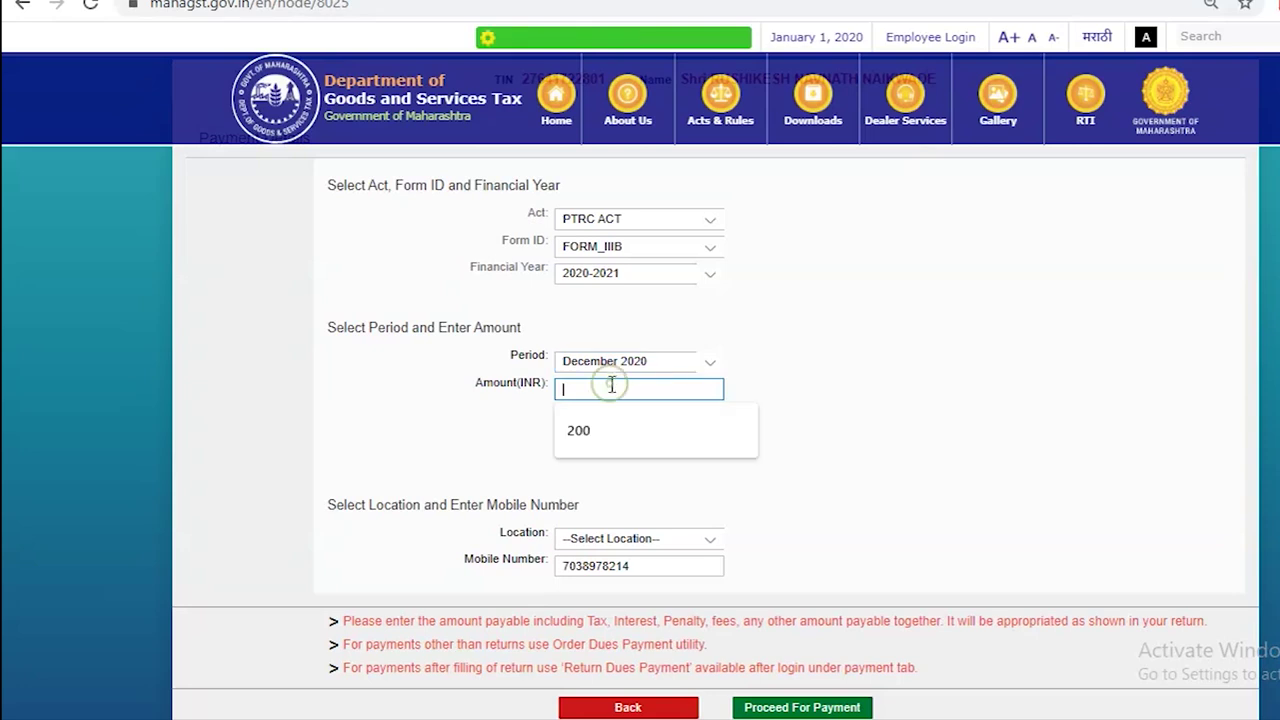
pyautogui.write('200')
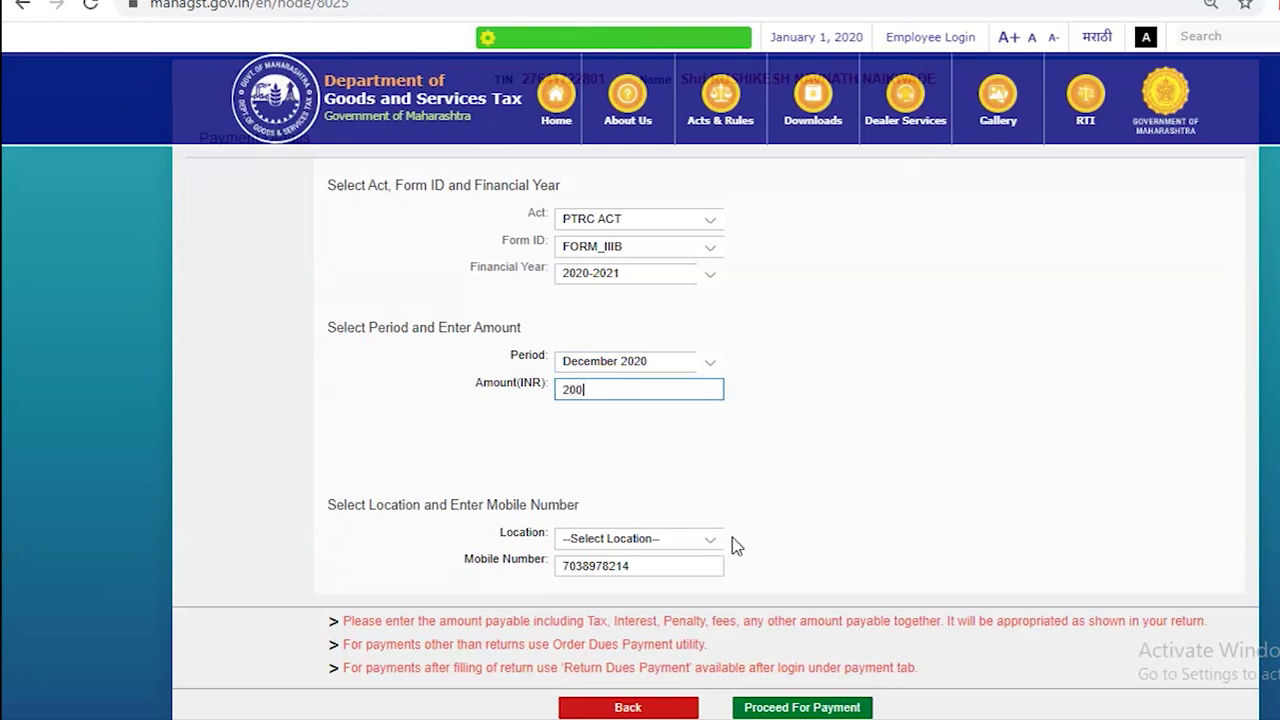
pyautogui.click(718, 541)
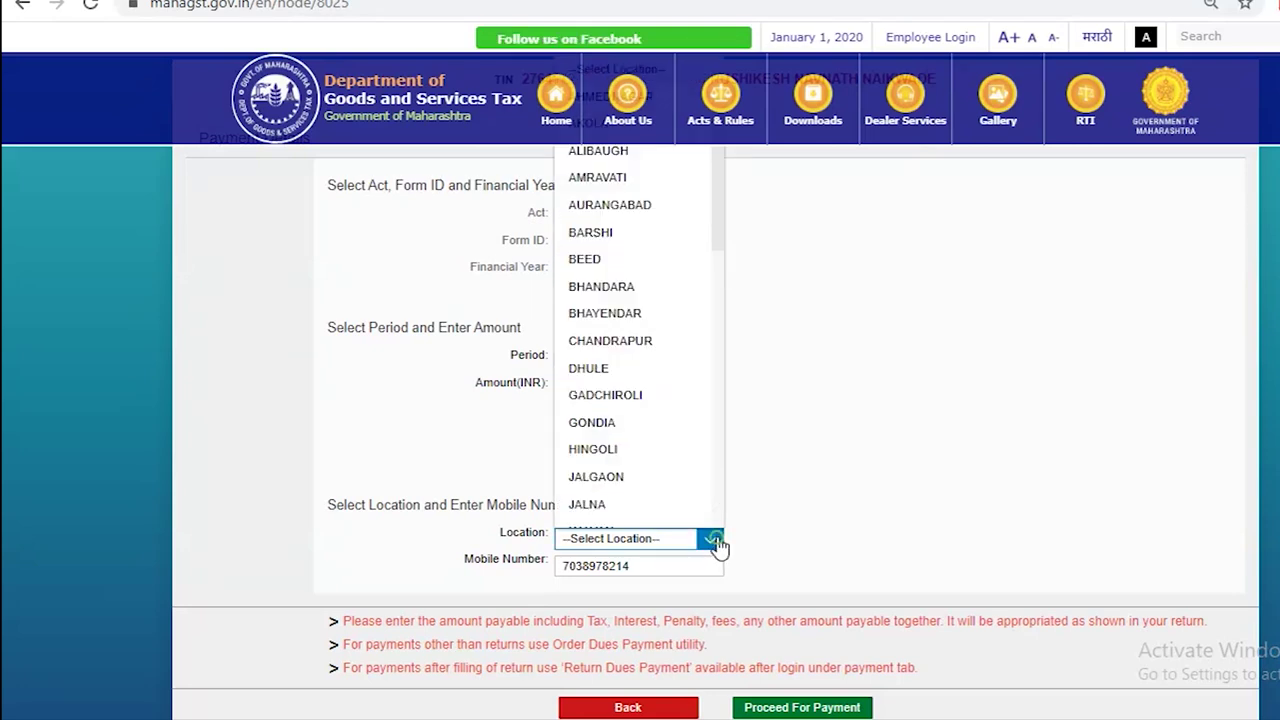
pyautogui.click(616, 452)
pyautogui.moveTo(655, 565); pyautogui.dragTo(569, 568)
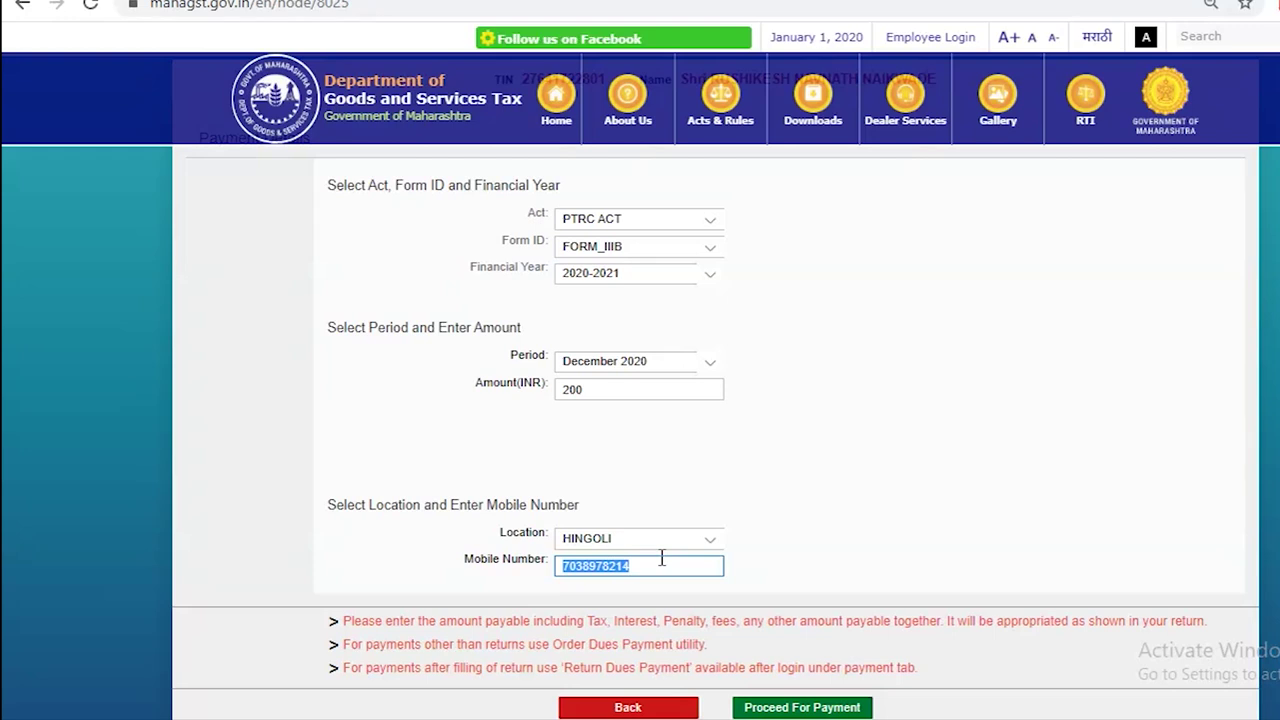
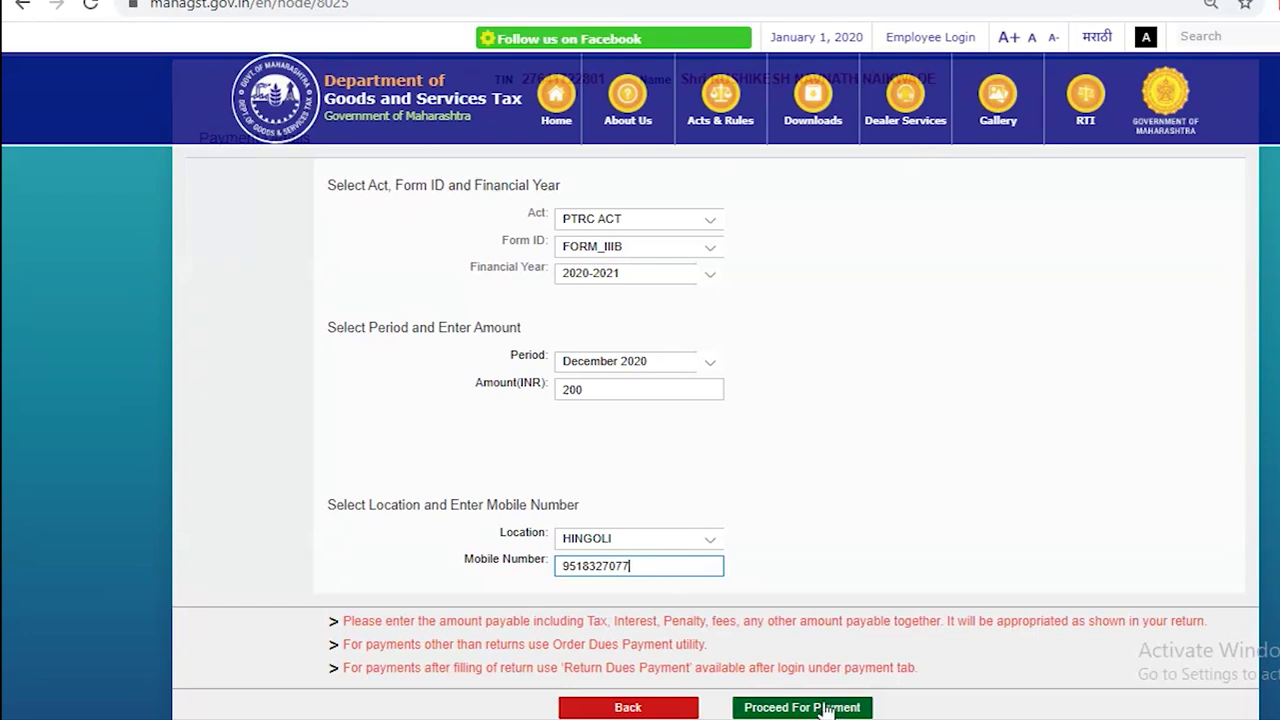
pyautogui.click(819, 708)
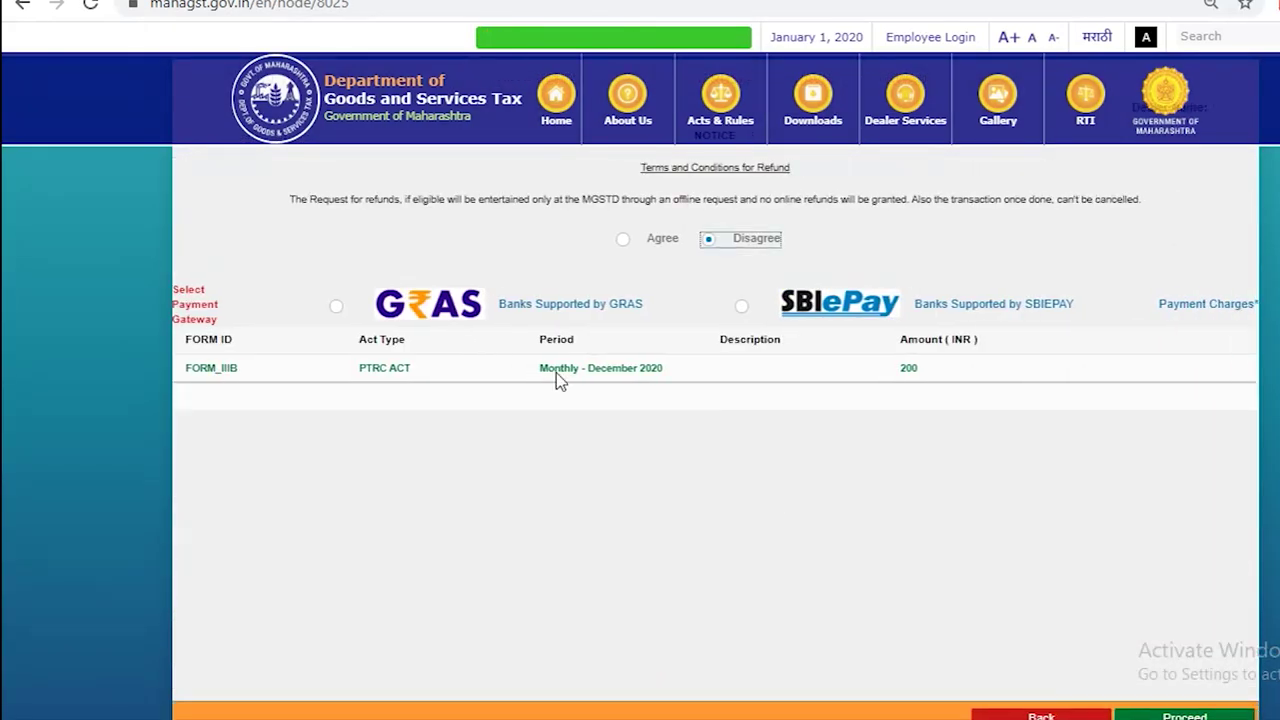
# Step: Agree to the refund terms, choose GRAS as the payment gateway, and proceed
pyautogui.click(623, 242)
pyautogui.click(336, 307)
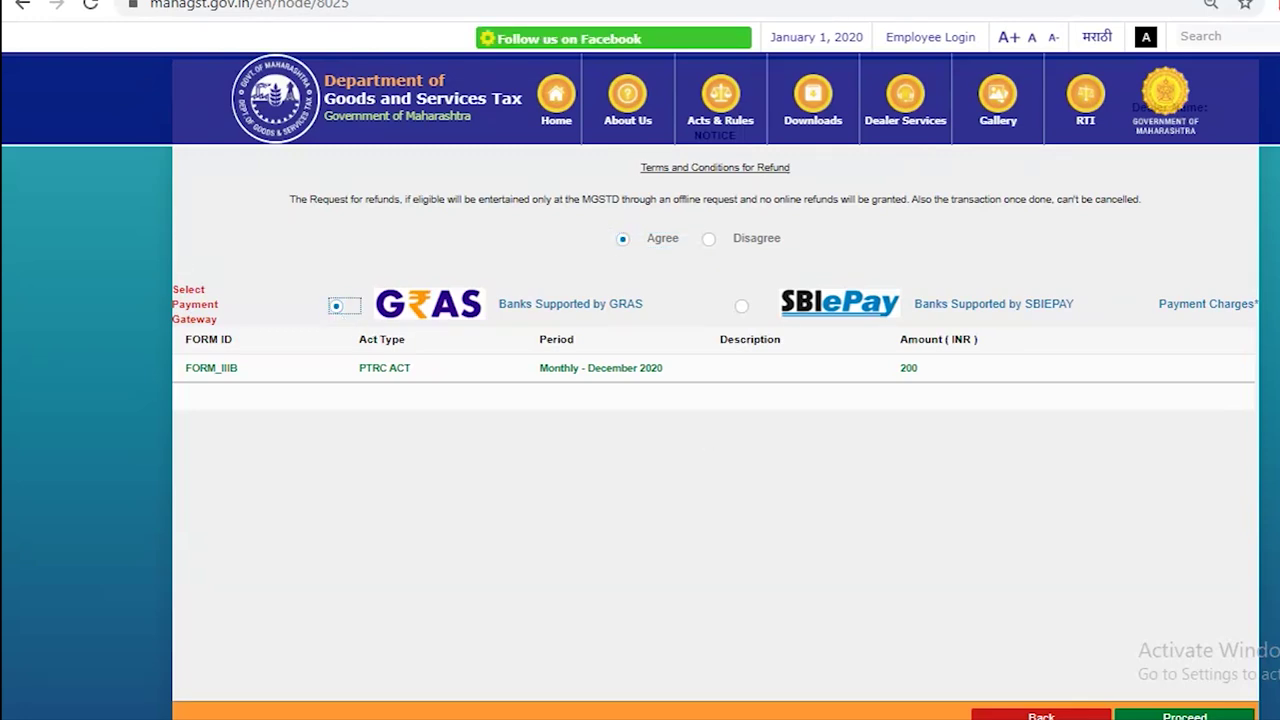
pyautogui.scroll(-3, 700, 450)
pyautogui.click(1220, 557)
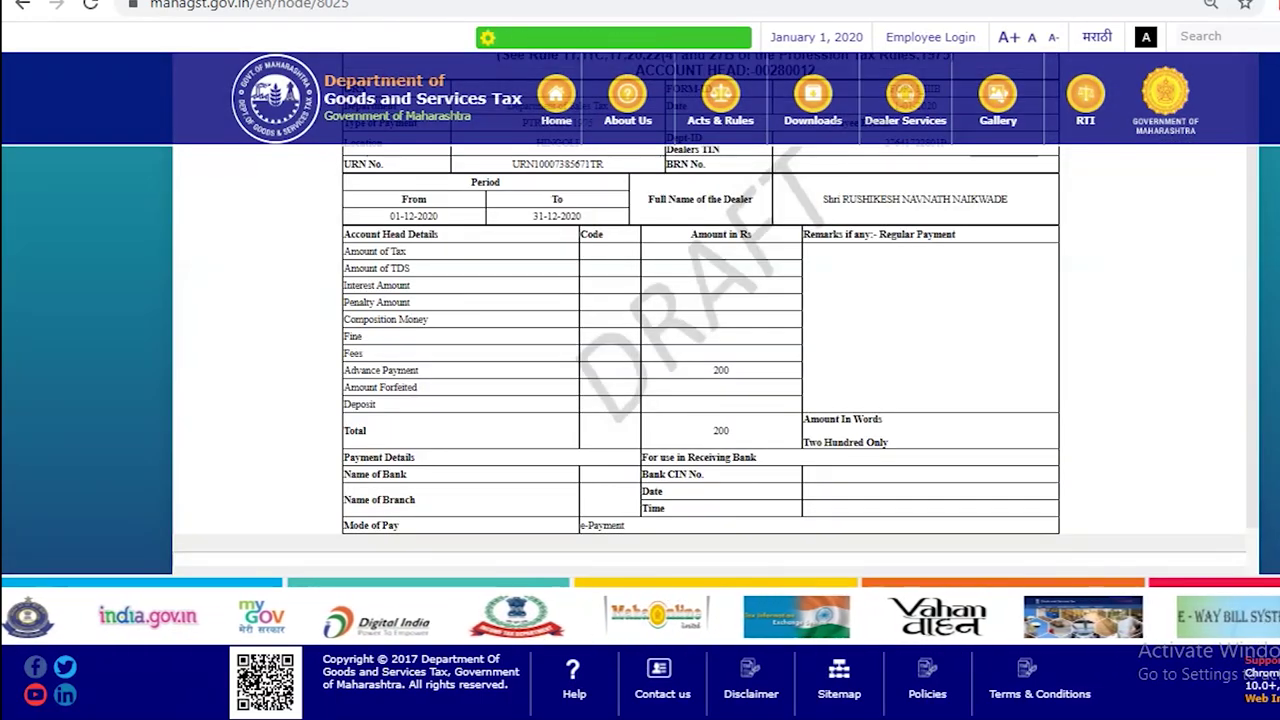
# Step: Review the draft challan and confirm it with Make Payment
pyautogui.scroll(5, 700, 400)
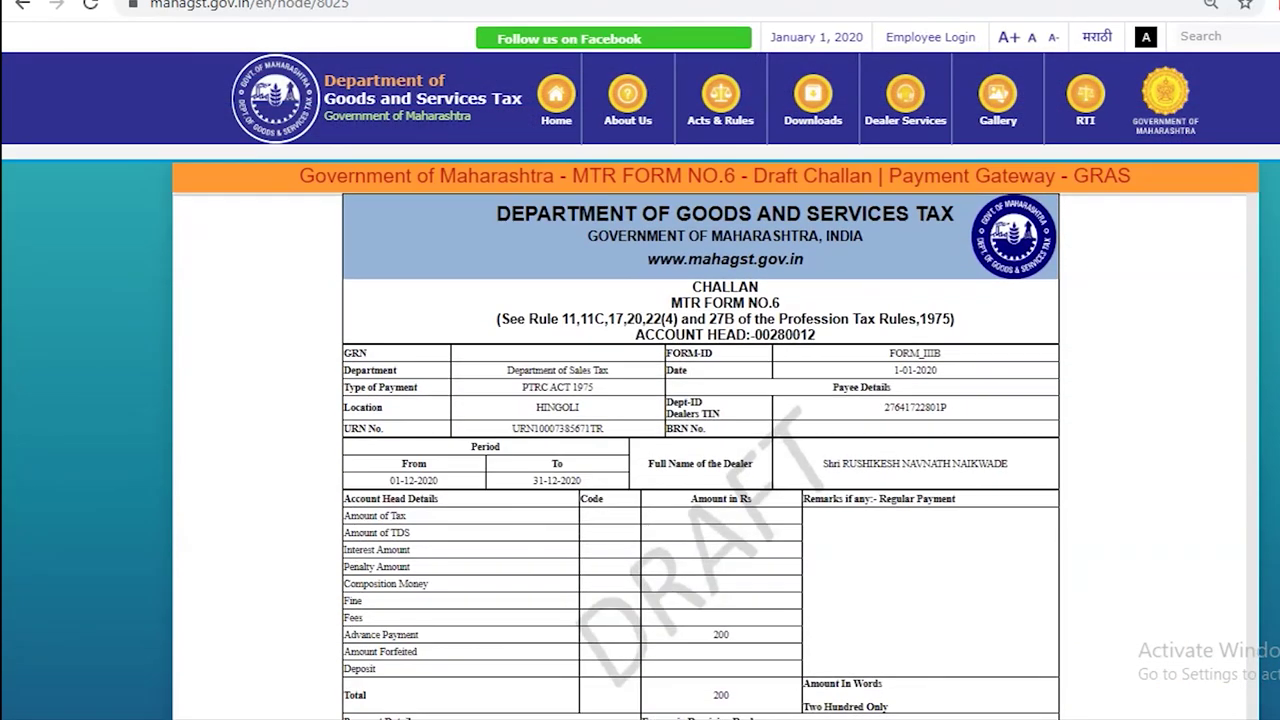
pyautogui.scroll(-5, 640, 400)
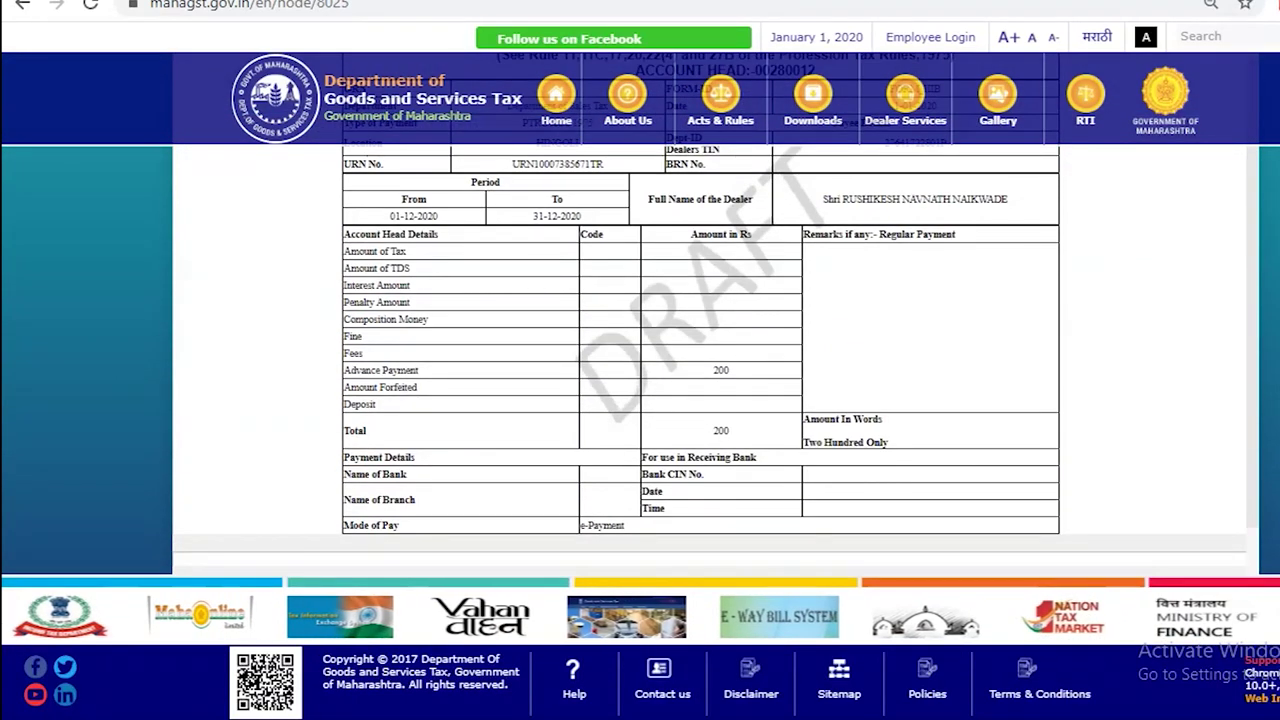
pyautogui.scroll(5, 640, 400)
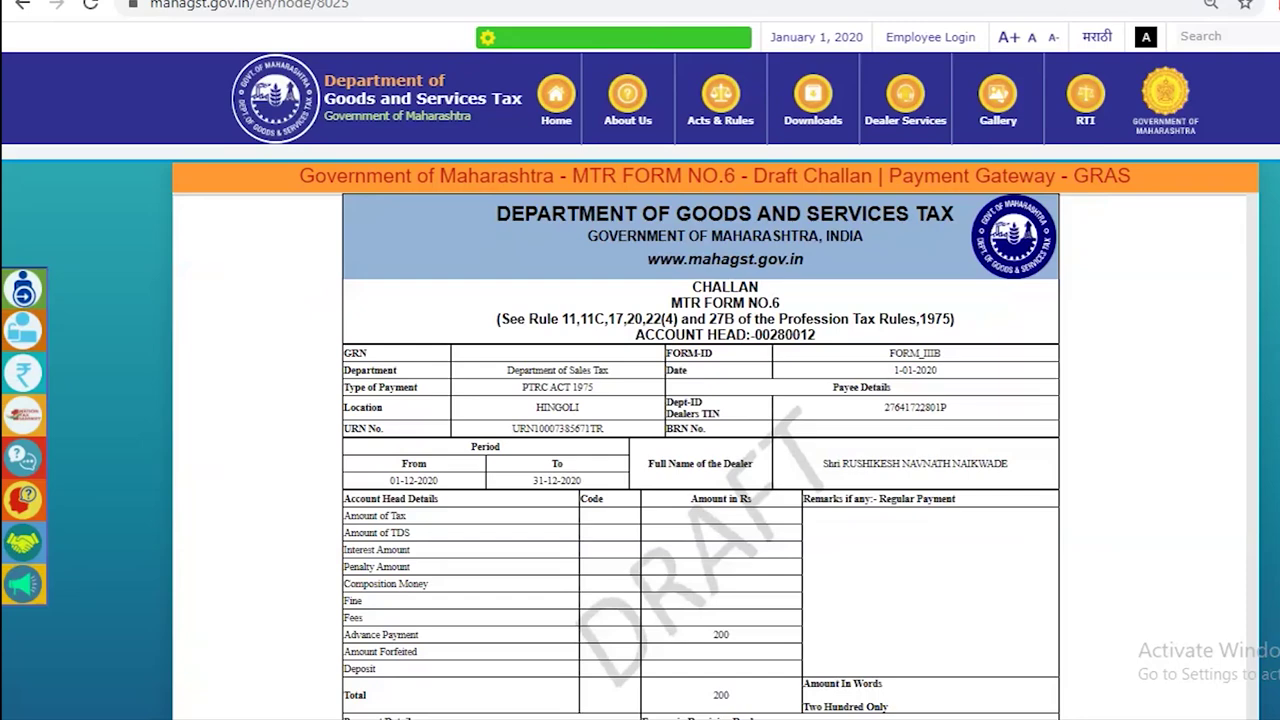
pyautogui.scroll(-5, 1150, 408)
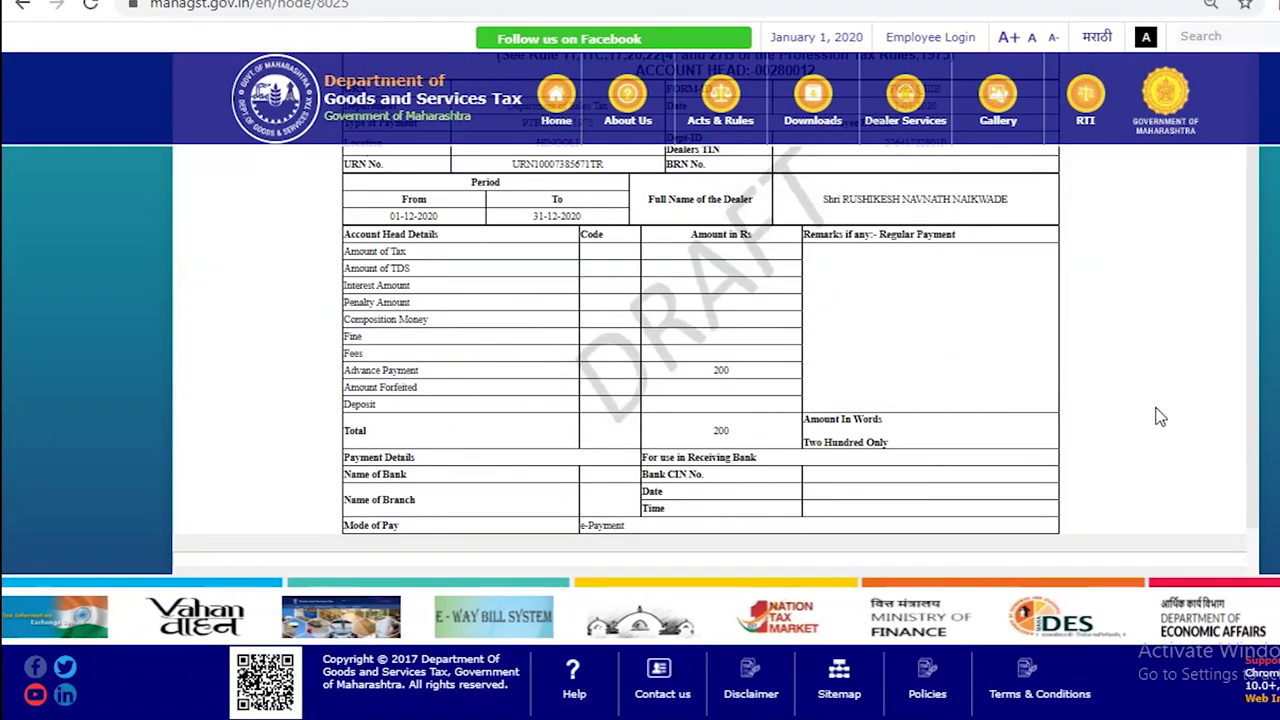
pyautogui.scroll(-1, 1150, 408)
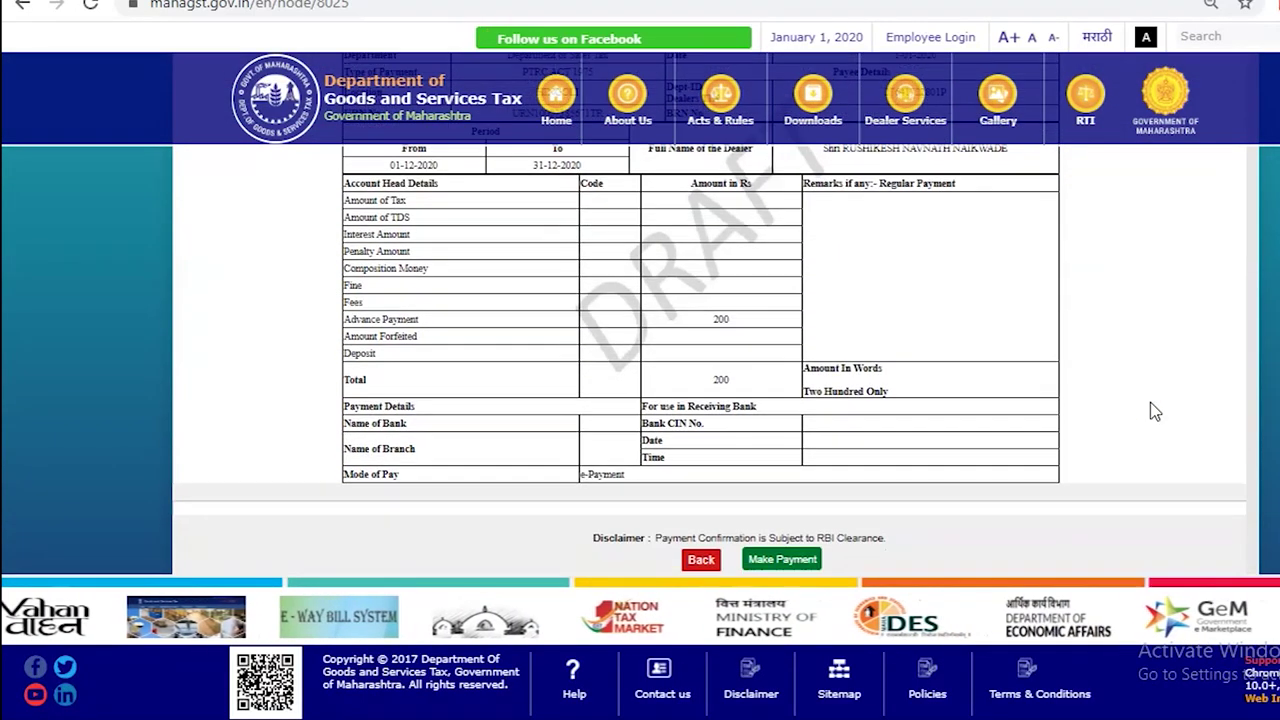
pyautogui.click(800, 563)
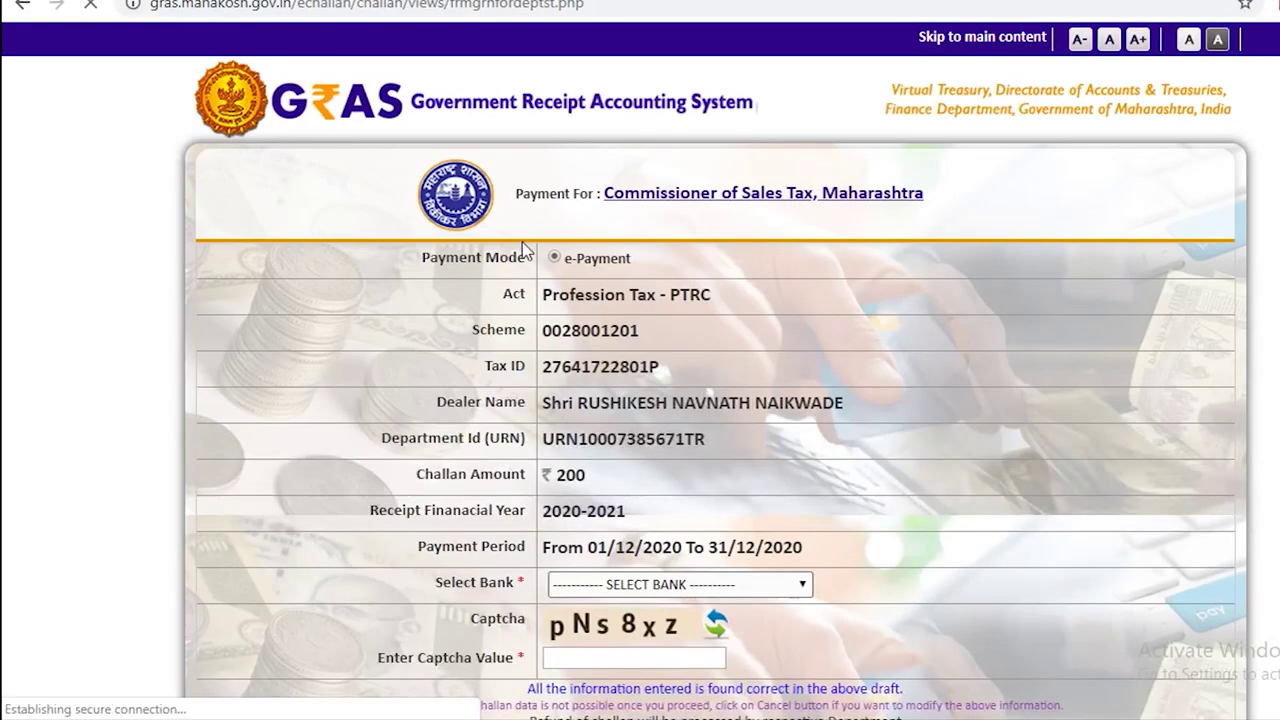
# Step: Select STATE BANK OF INDIA as the bank for the ₹200 challan
pyautogui.scroll(-3, 1253, 516)
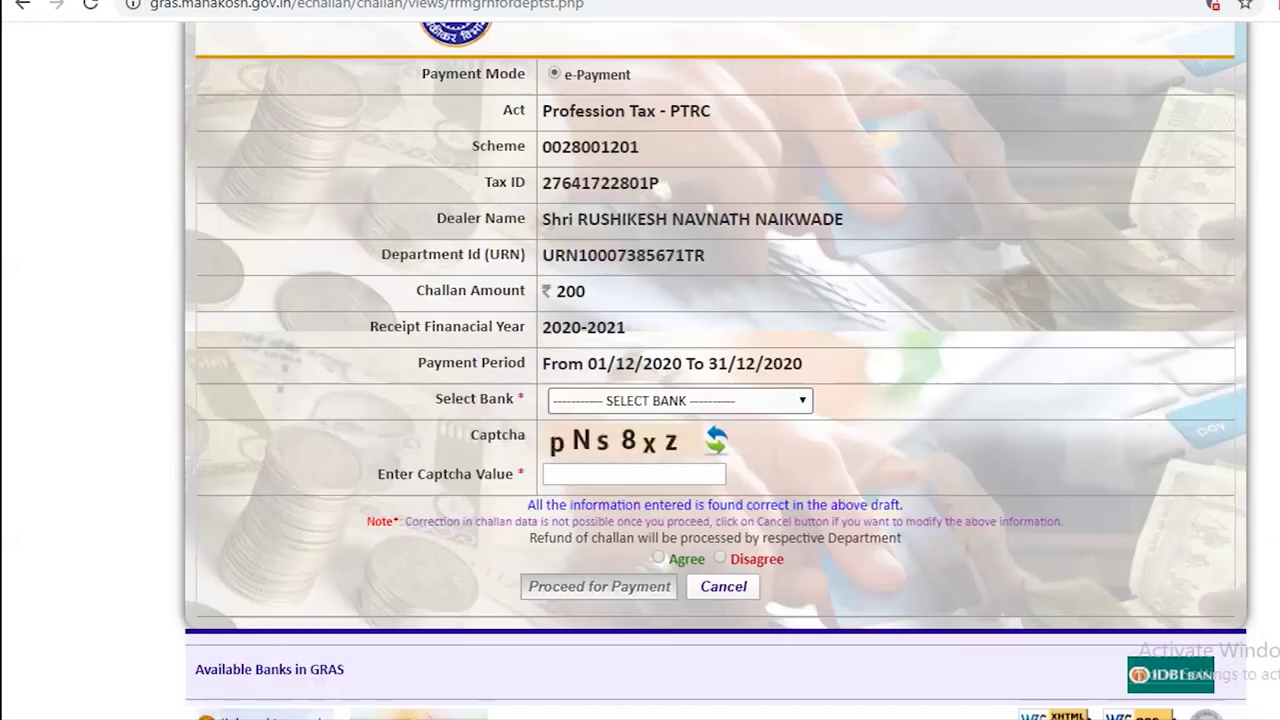
pyautogui.click(662, 339)
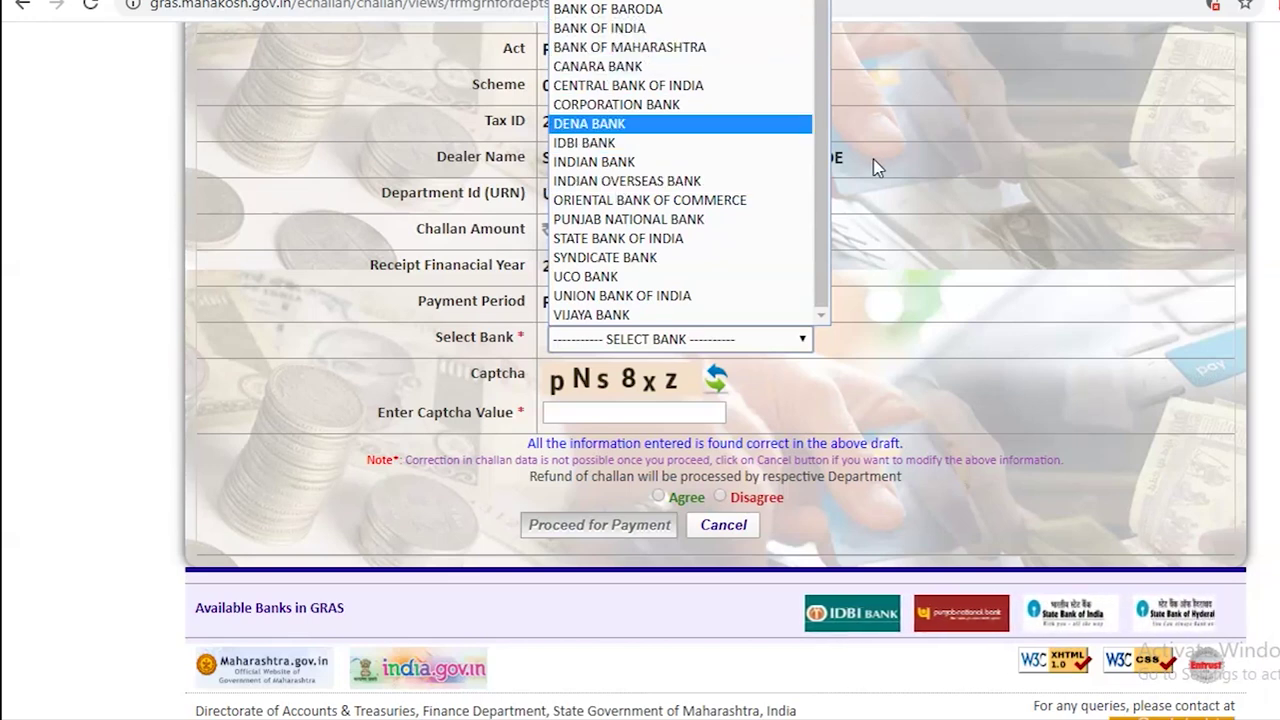
pyautogui.scroll(1, 820, 129)
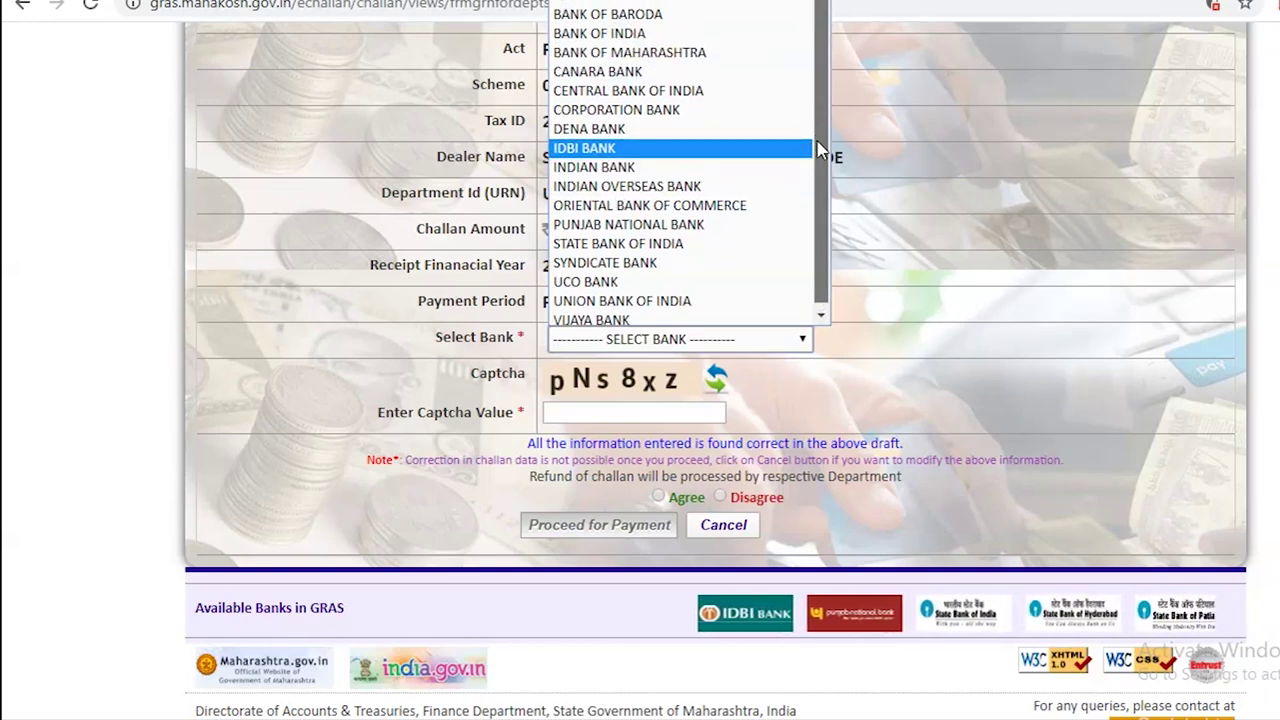
pyautogui.scroll(-1, 656, 306)
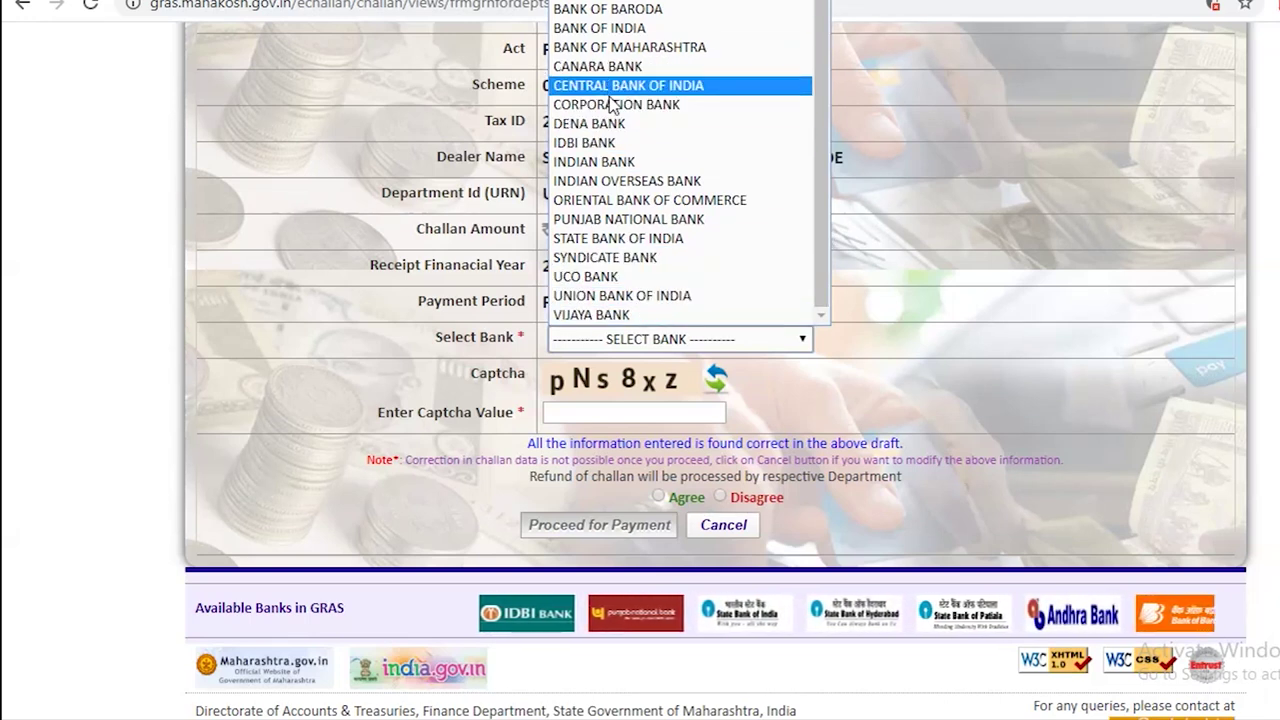
pyautogui.click(592, 240)
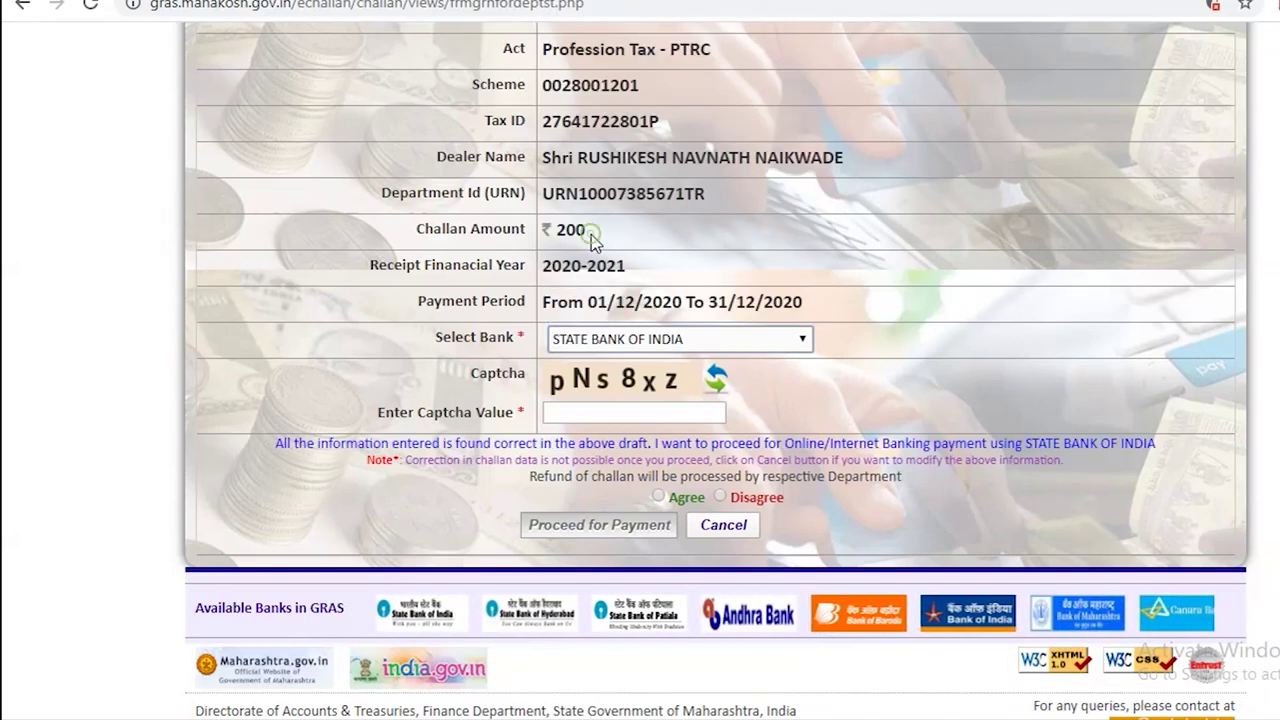
# Step: Enter the captcha, agree to the terms, proceed for payment, and acknowledge the issued GRN
pyautogui.click(584, 411)
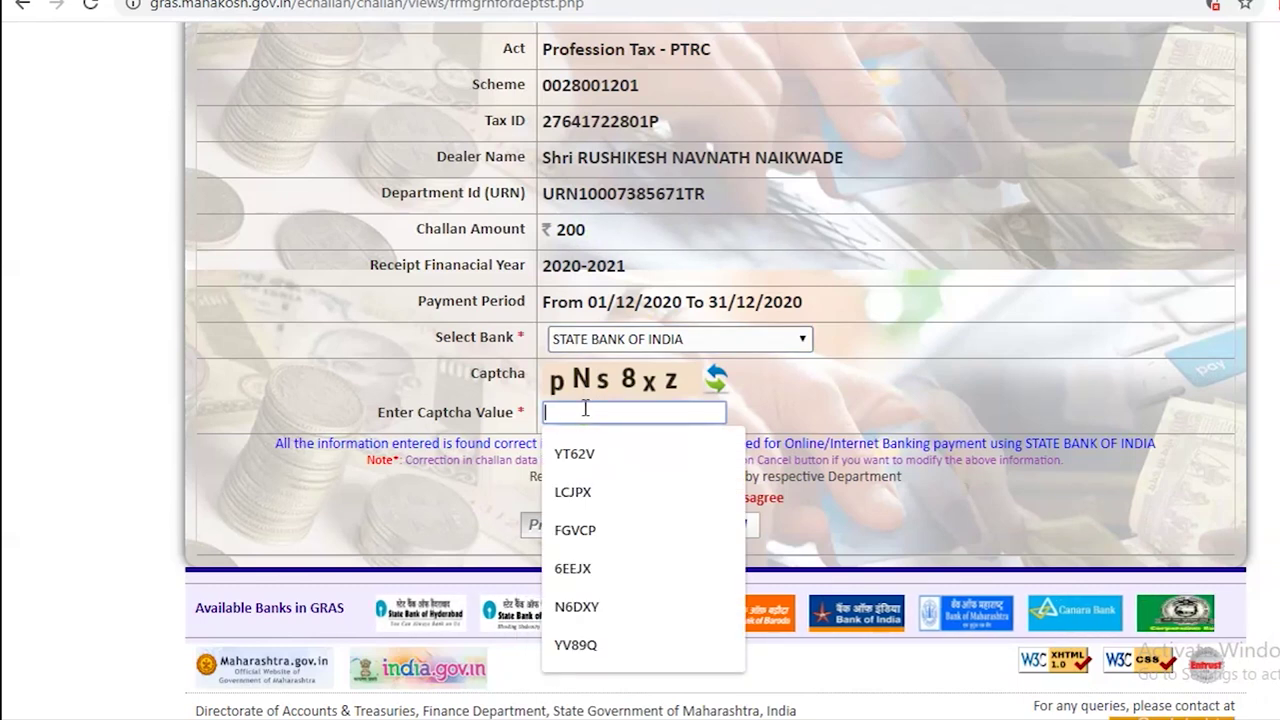
pyautogui.write('p')
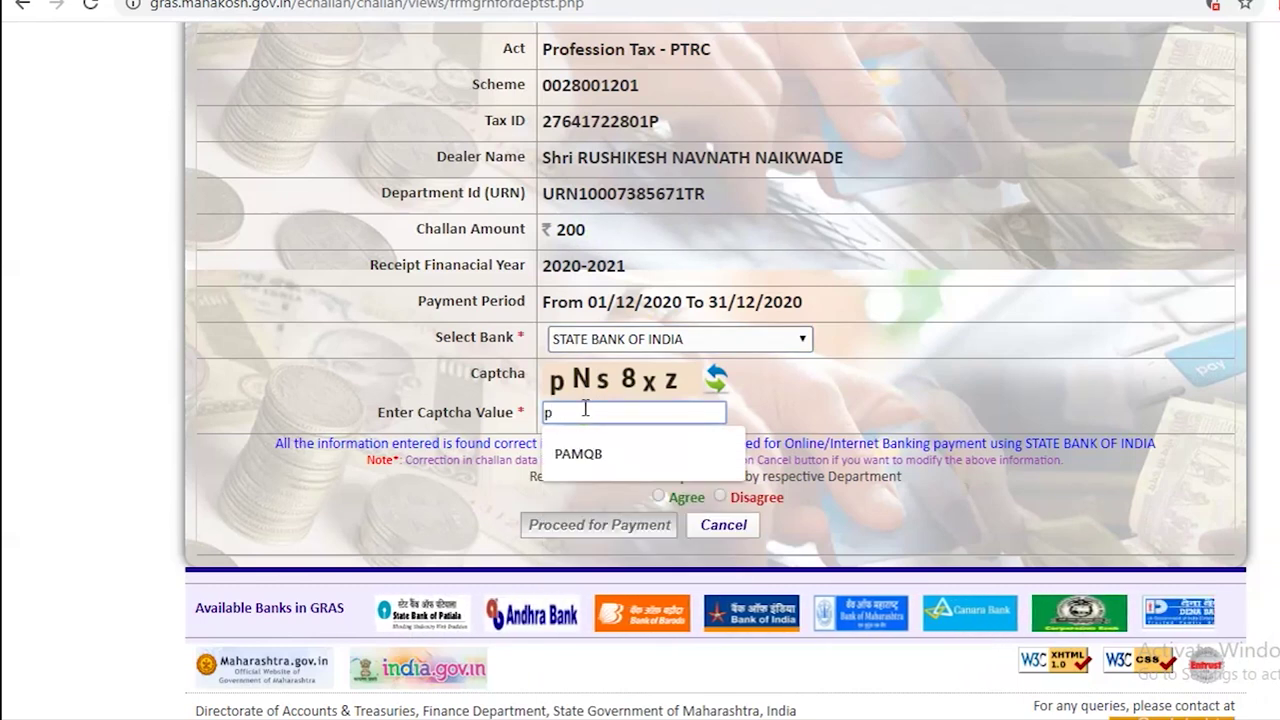
pyautogui.write('N')
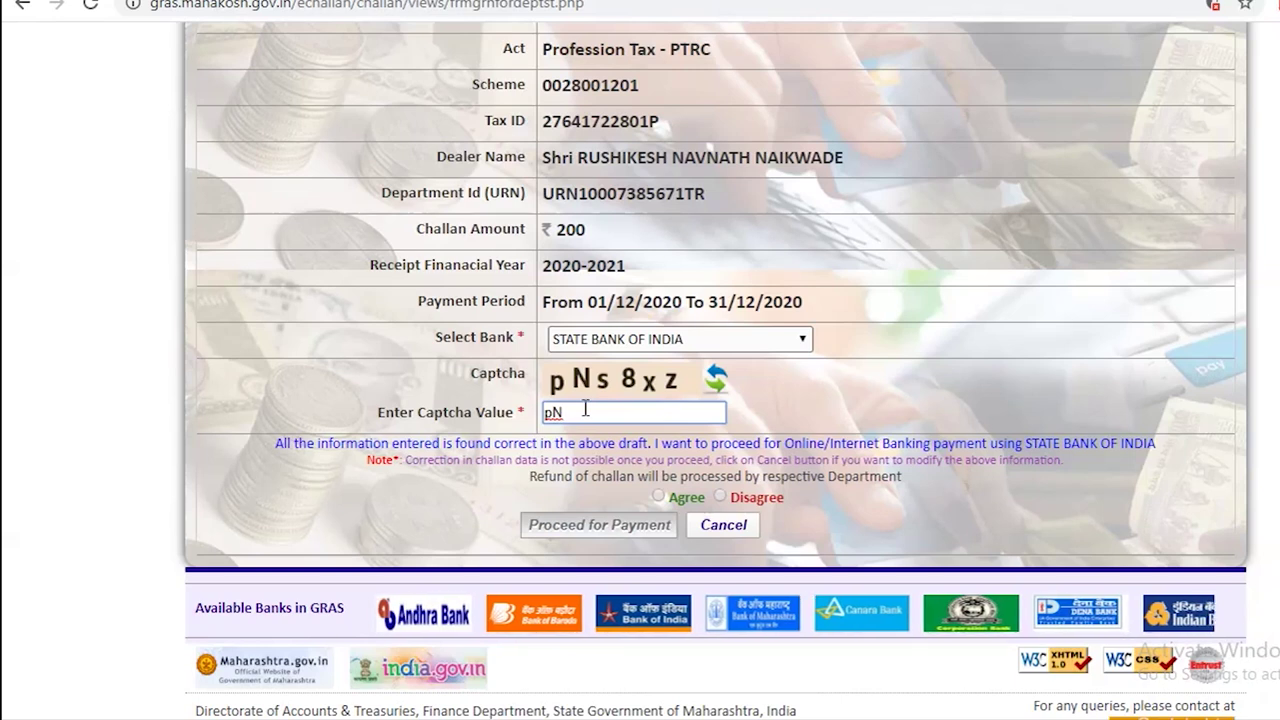
pyautogui.write('s')
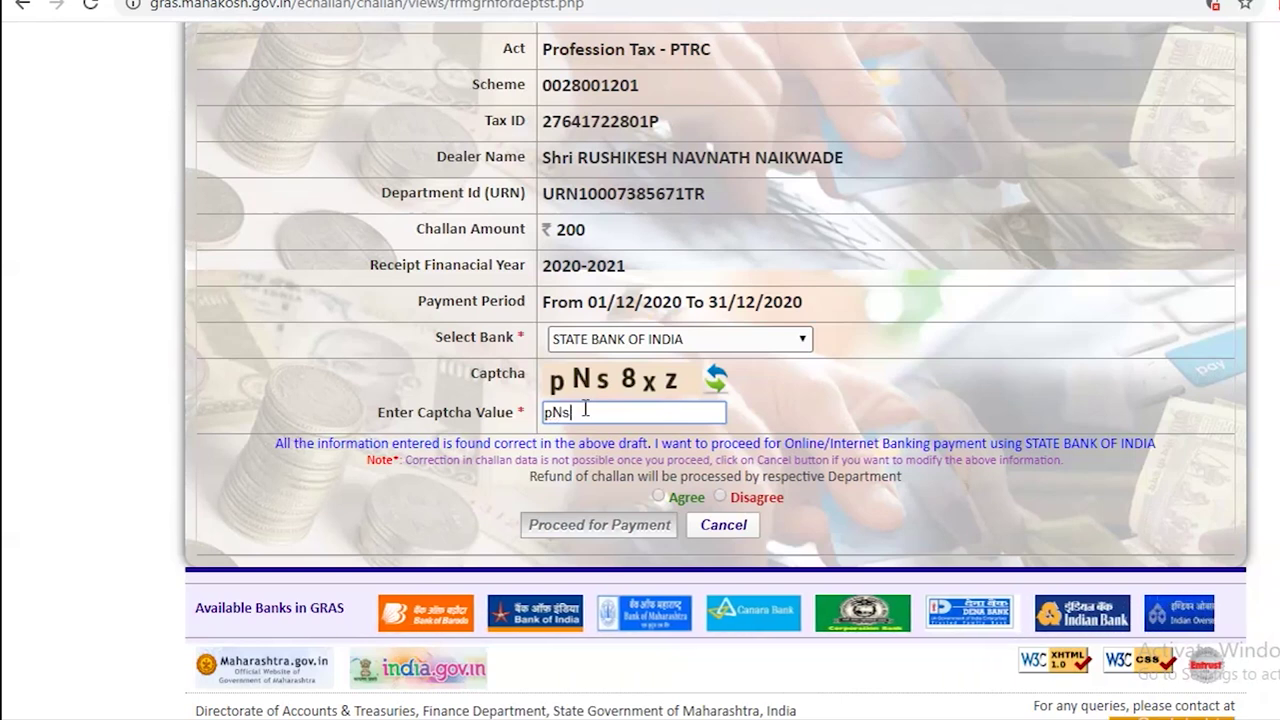
pyautogui.write('8xz')
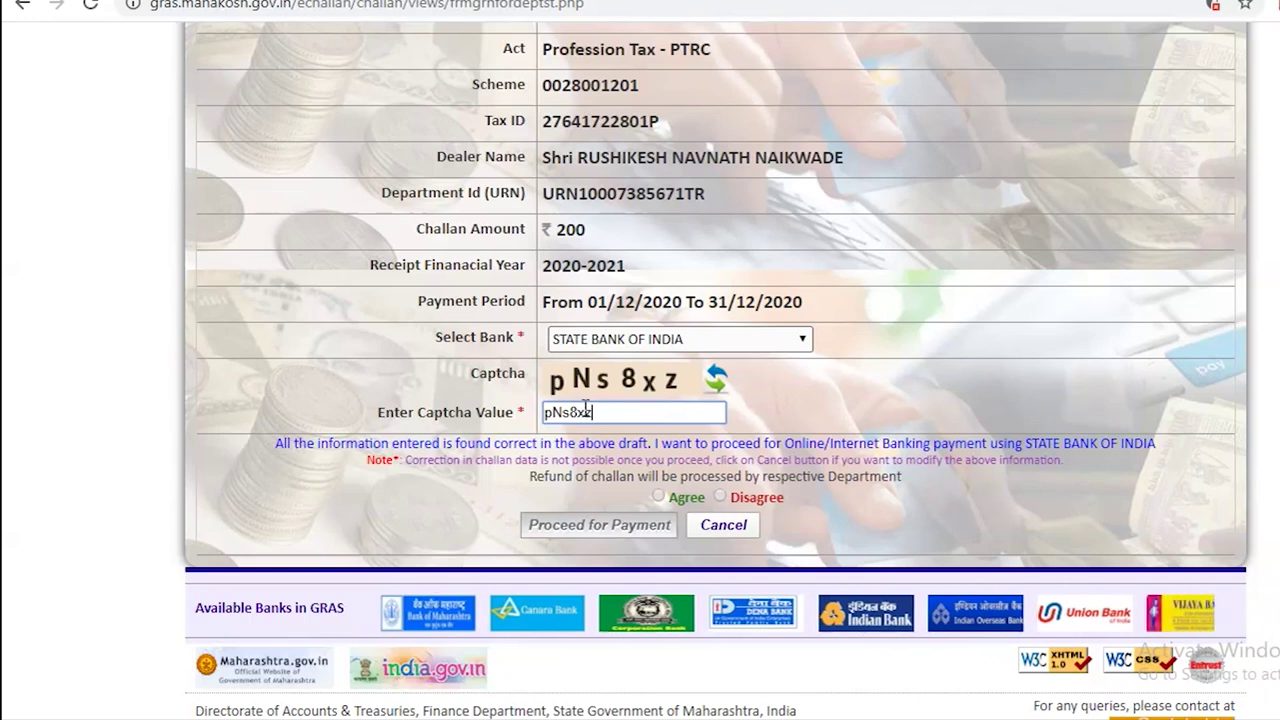
pyautogui.click(660, 498)
pyautogui.click(629, 532)
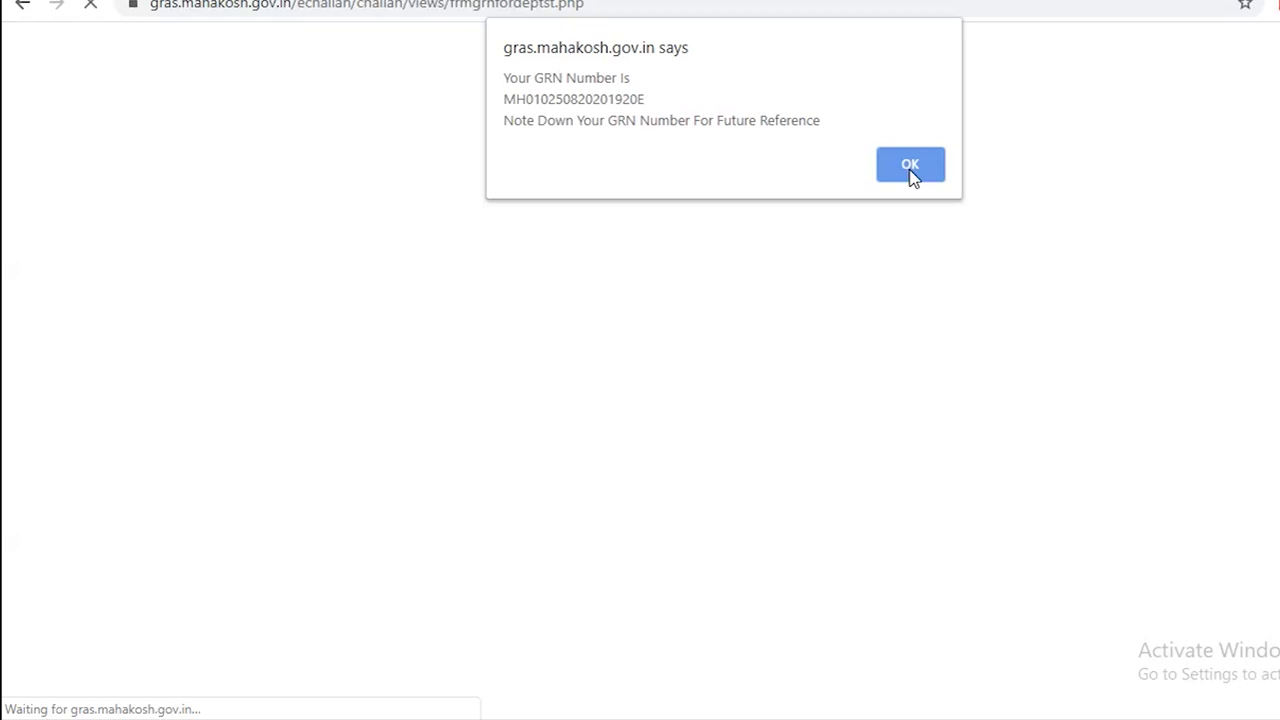
pyautogui.click(910, 167)
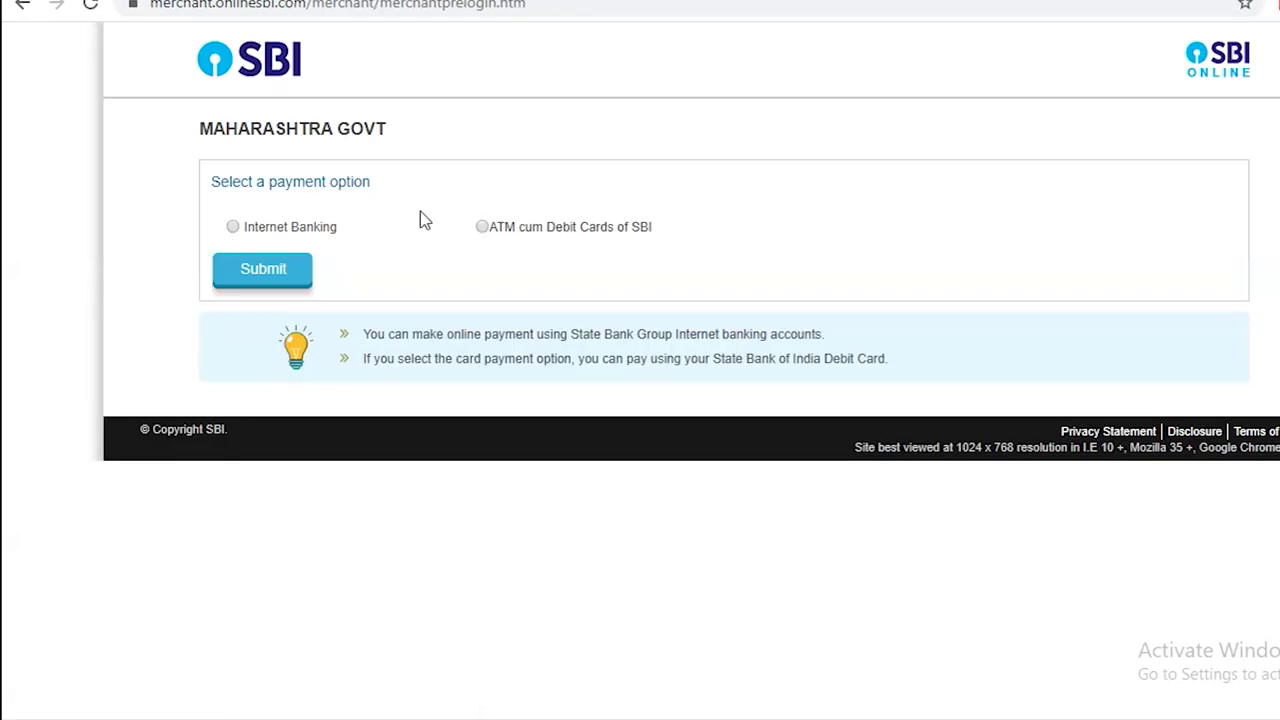
# Step: Choose Internet Banking on SBI's Maharashtra Govt payment page and reach Account Number Validation
pyautogui.click(232, 227)
pyautogui.click(253, 282)
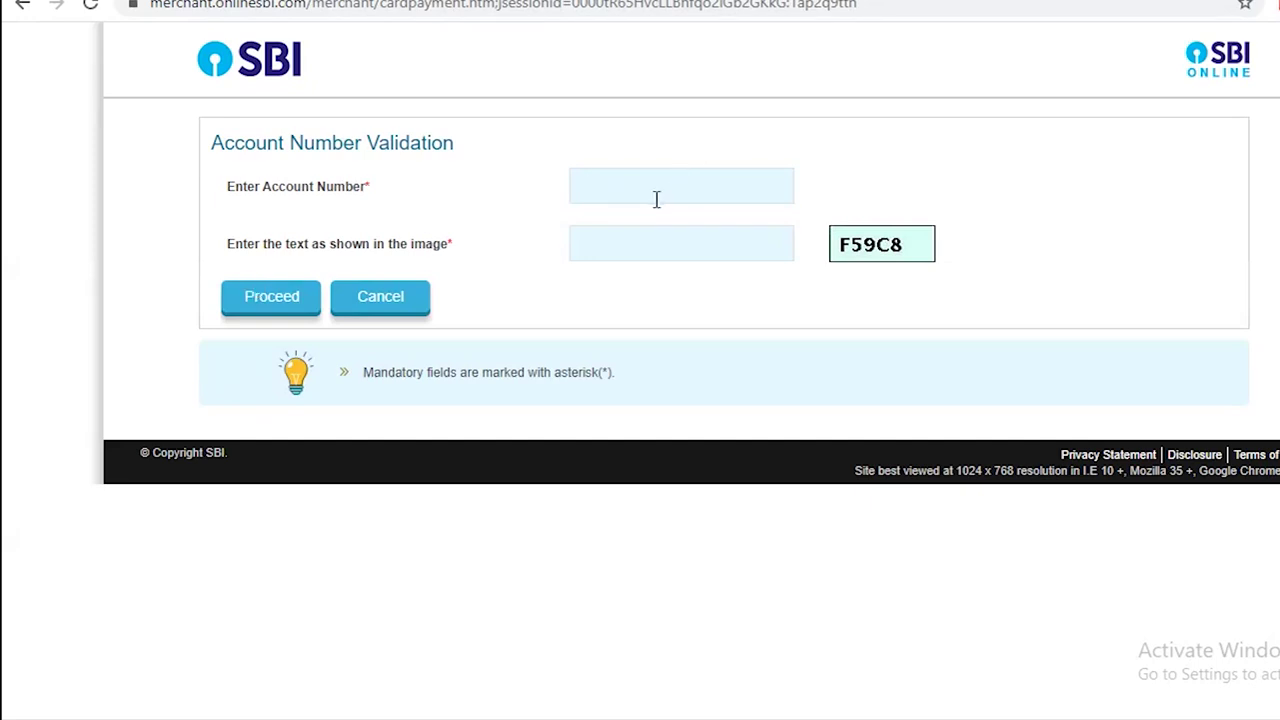
pyautogui.click(626, 253)
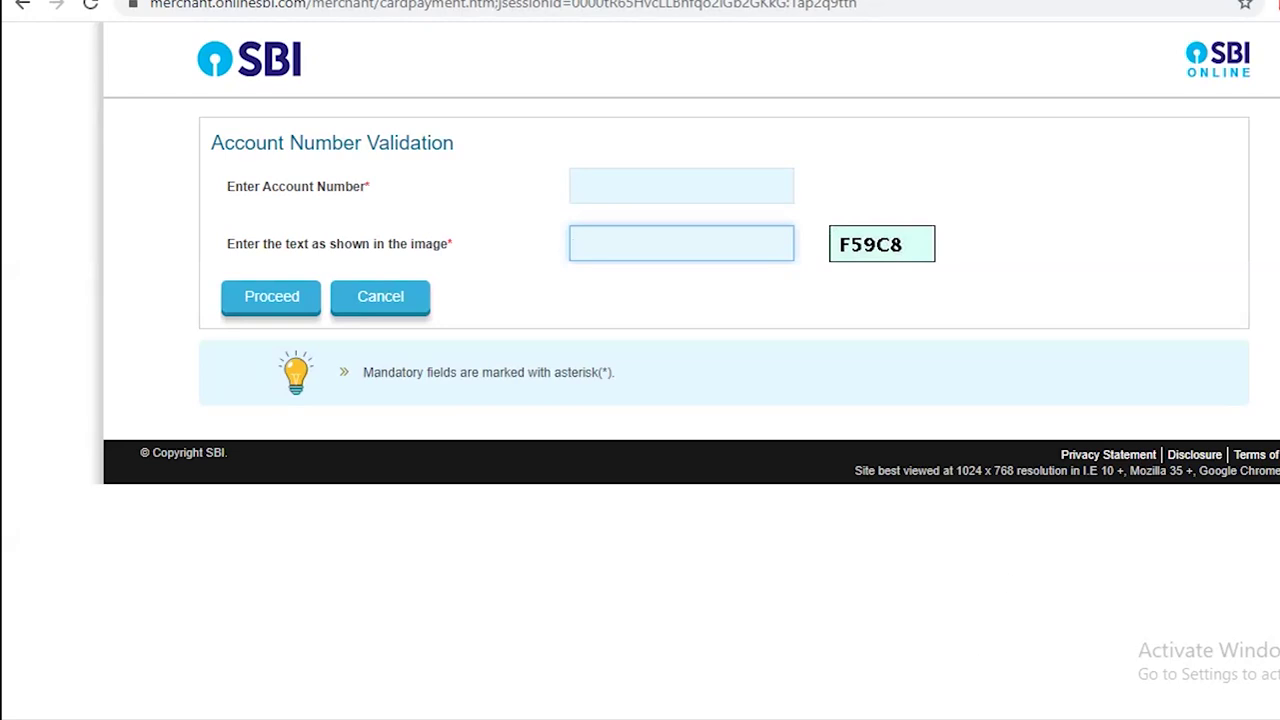
pyautogui.click(860, 677)
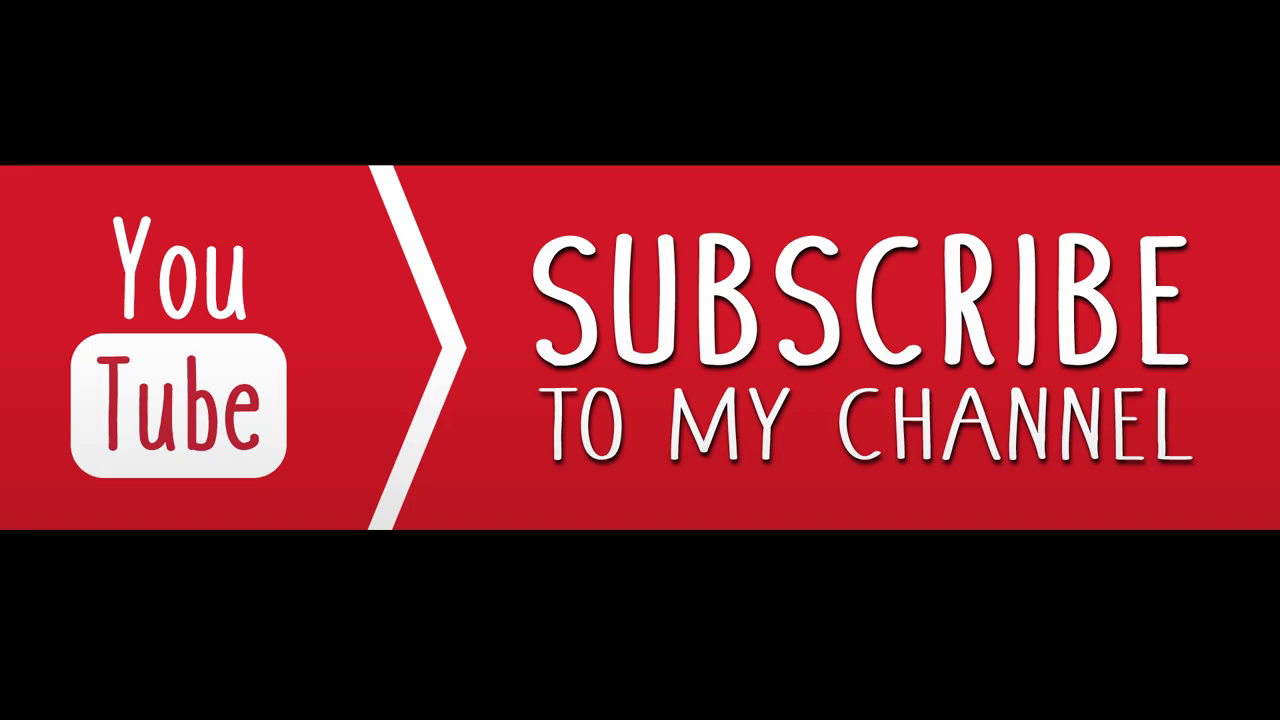